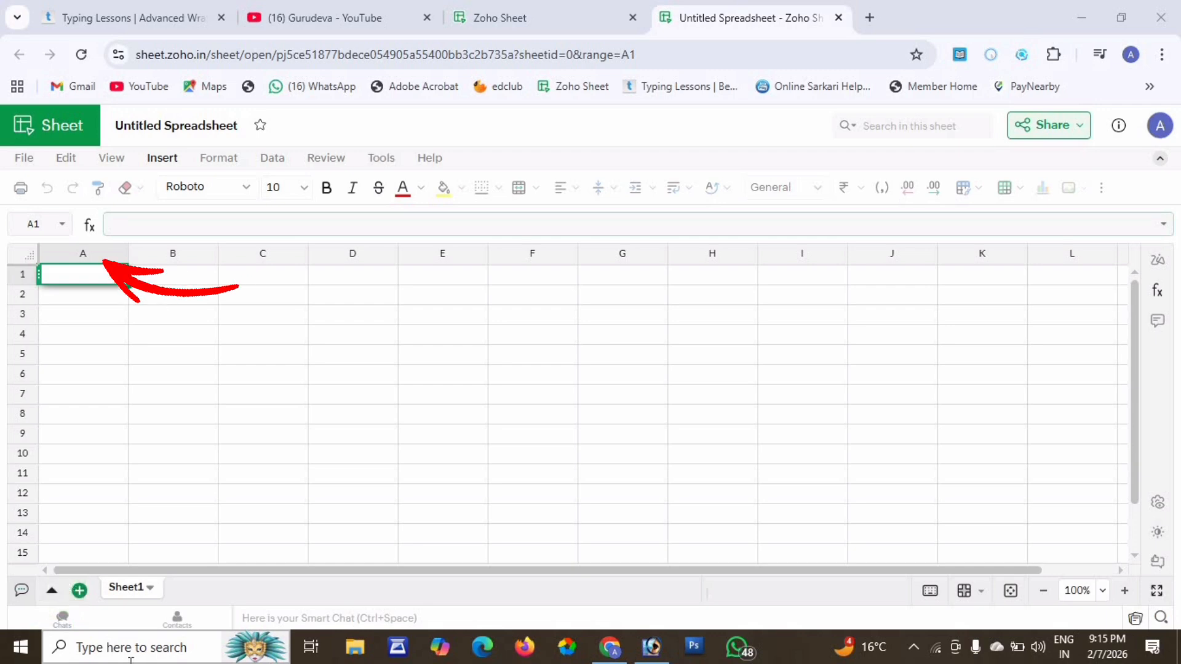
Enter a first name in cell G5.
left_click(241, 373)
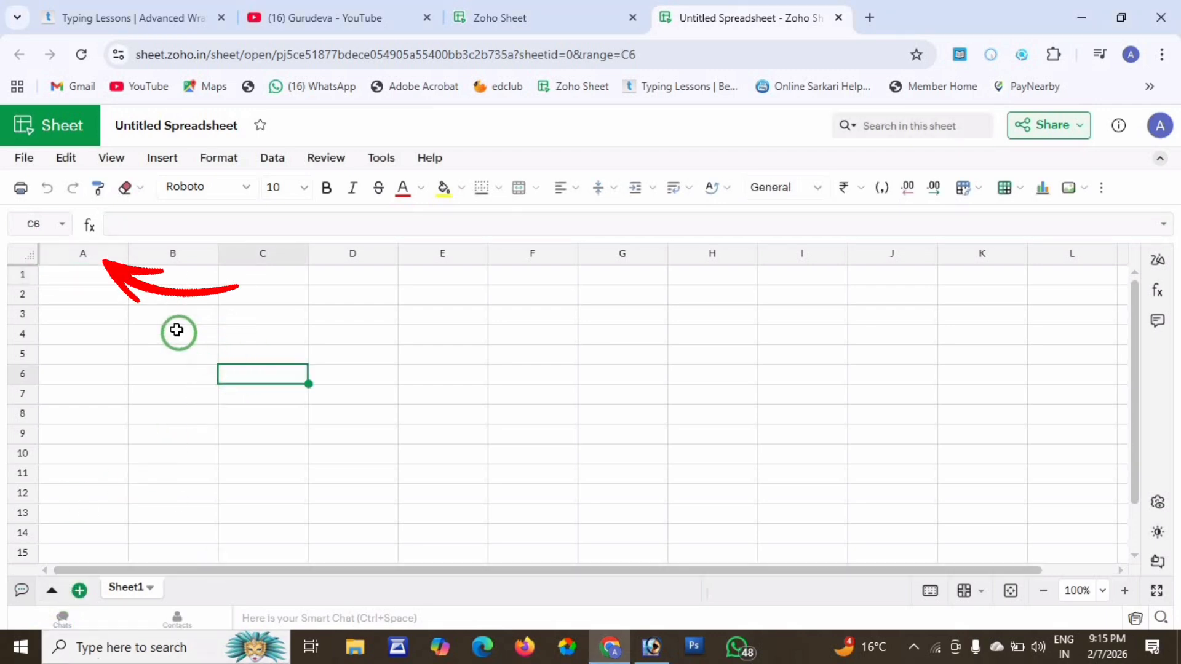
left_click(87, 280)
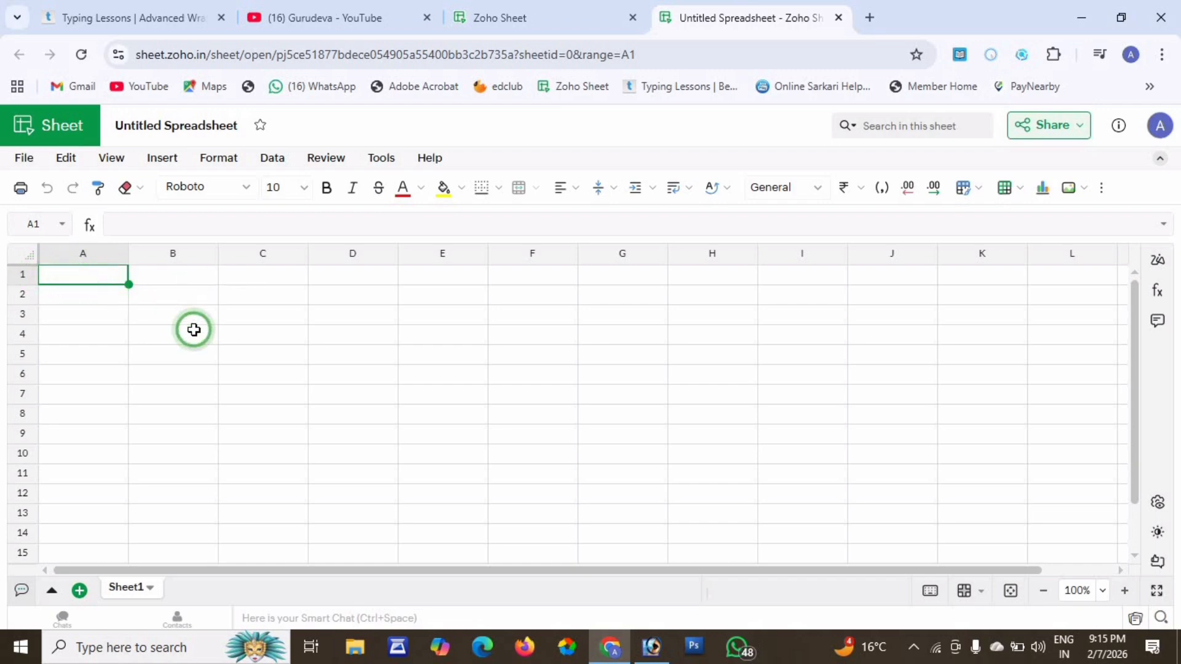
left_click_drag(193, 330, 451, 406)
left_click(535, 361)
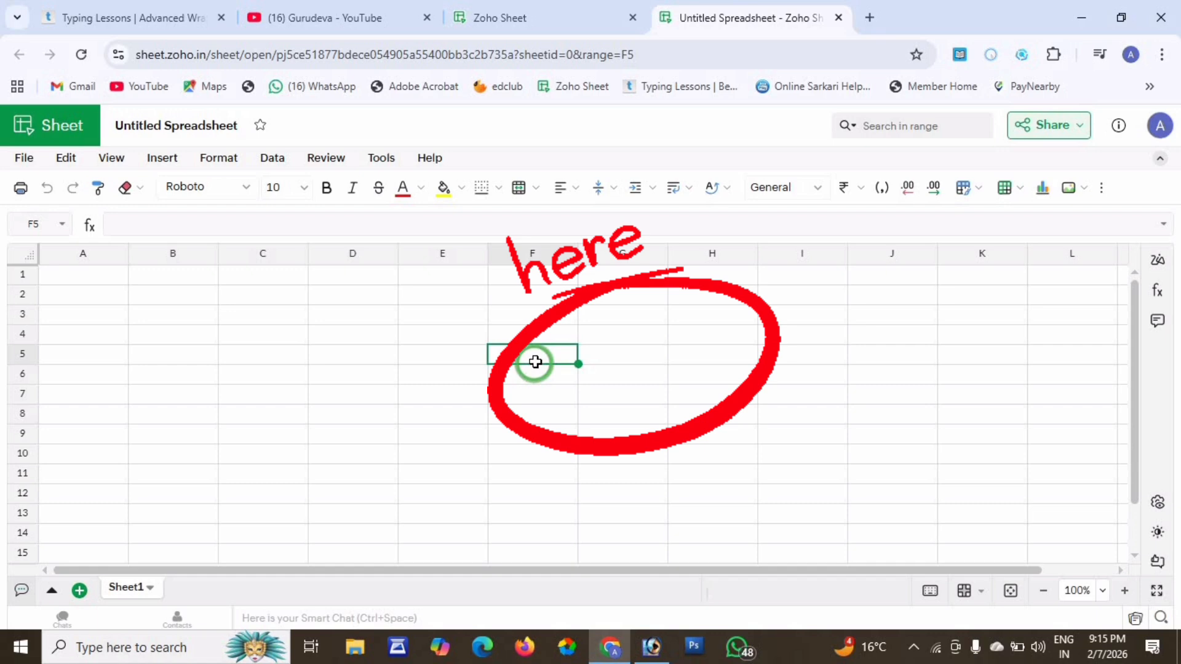
left_click(622, 355)
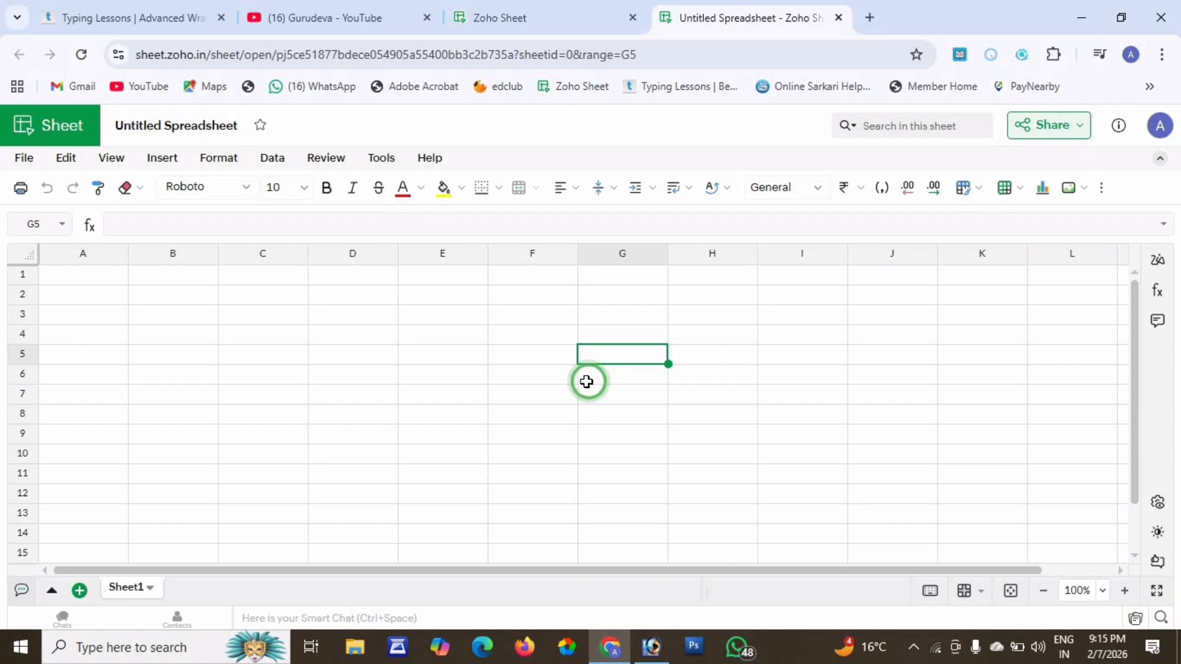
type("nitesh")
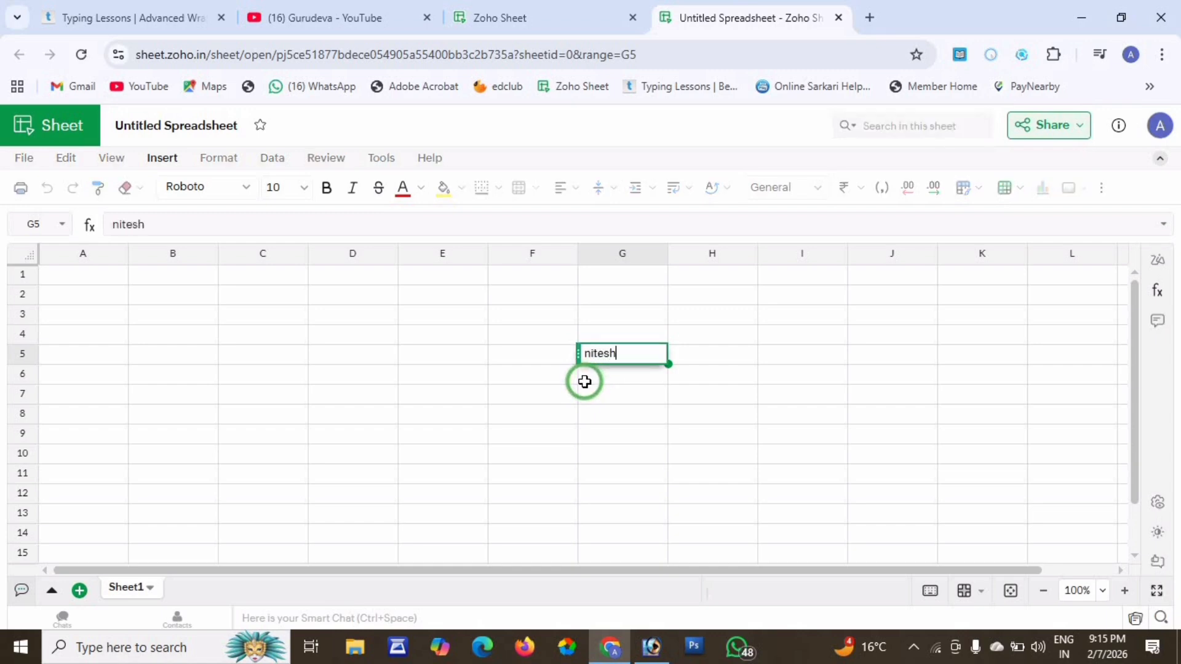
key("Return")
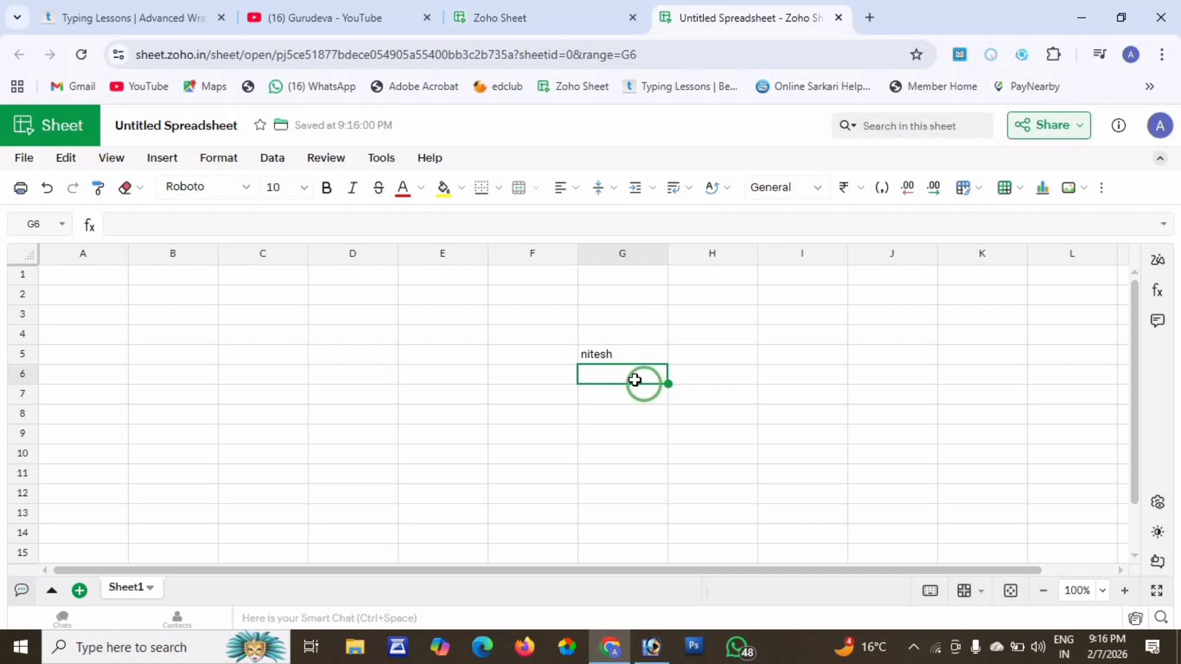
Enter a second first name in G1 and AHFDJHKA in E2.
left_click(598, 282)
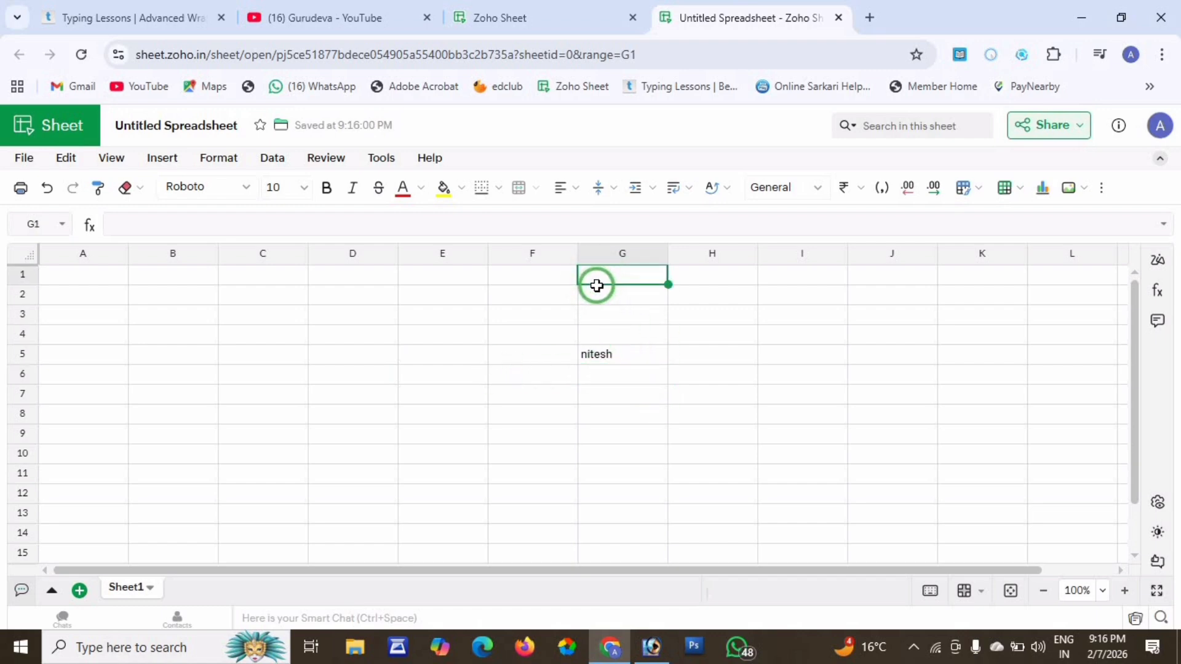
type("ritesh")
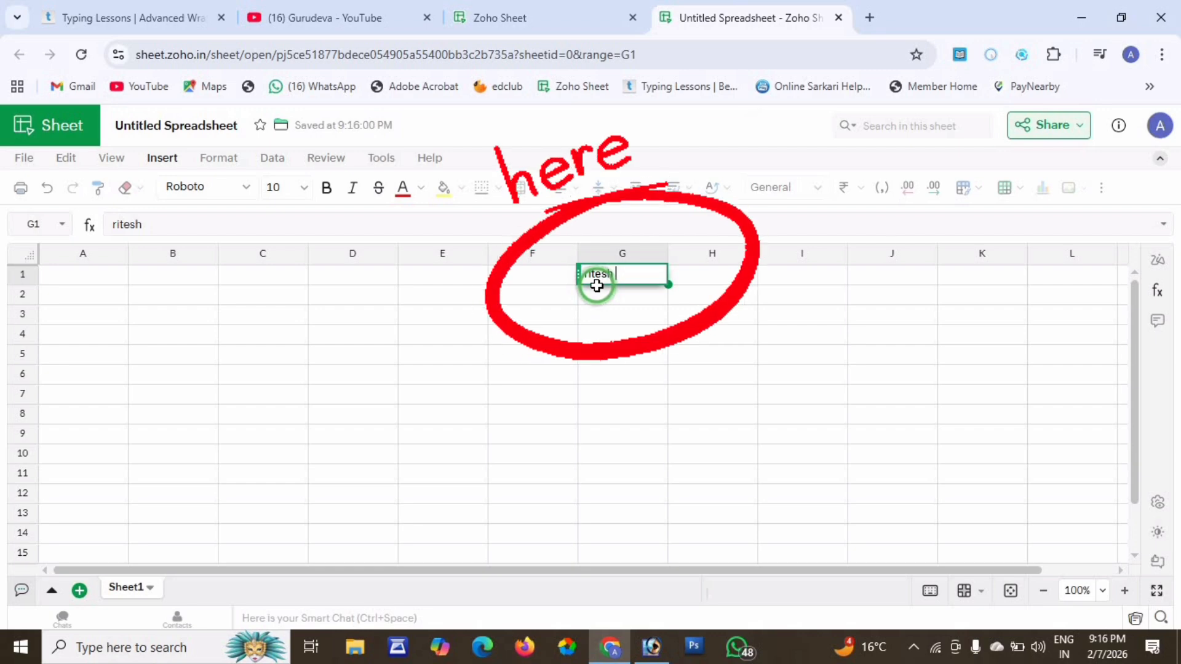
key("Return")
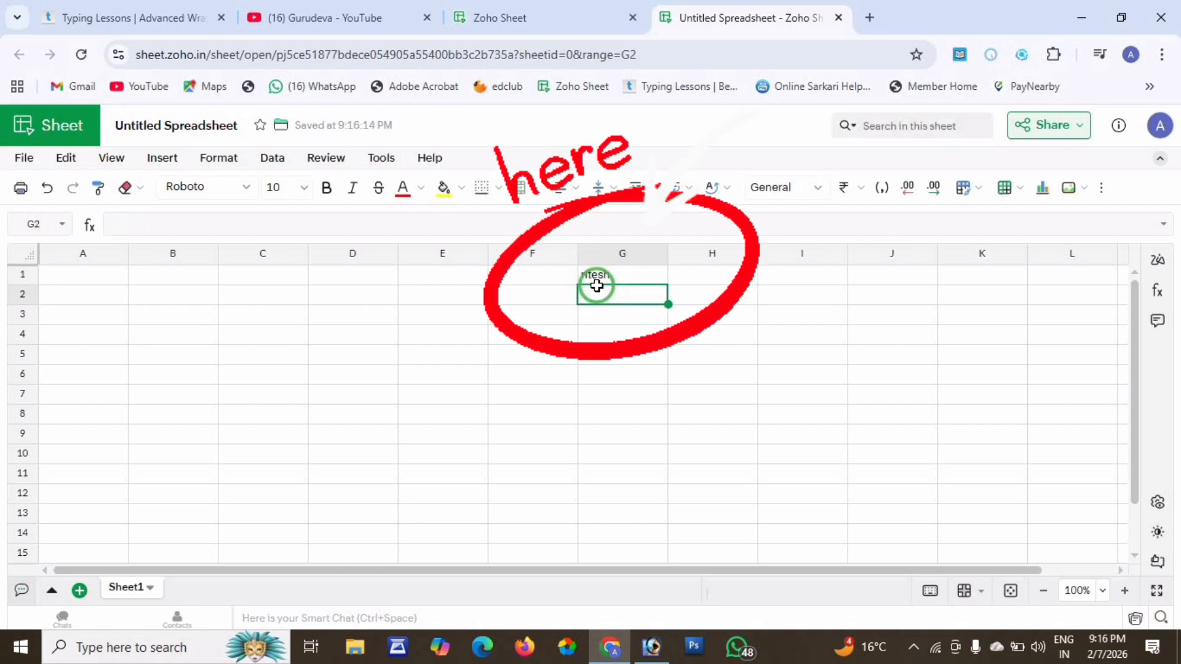
left_click(450, 288)
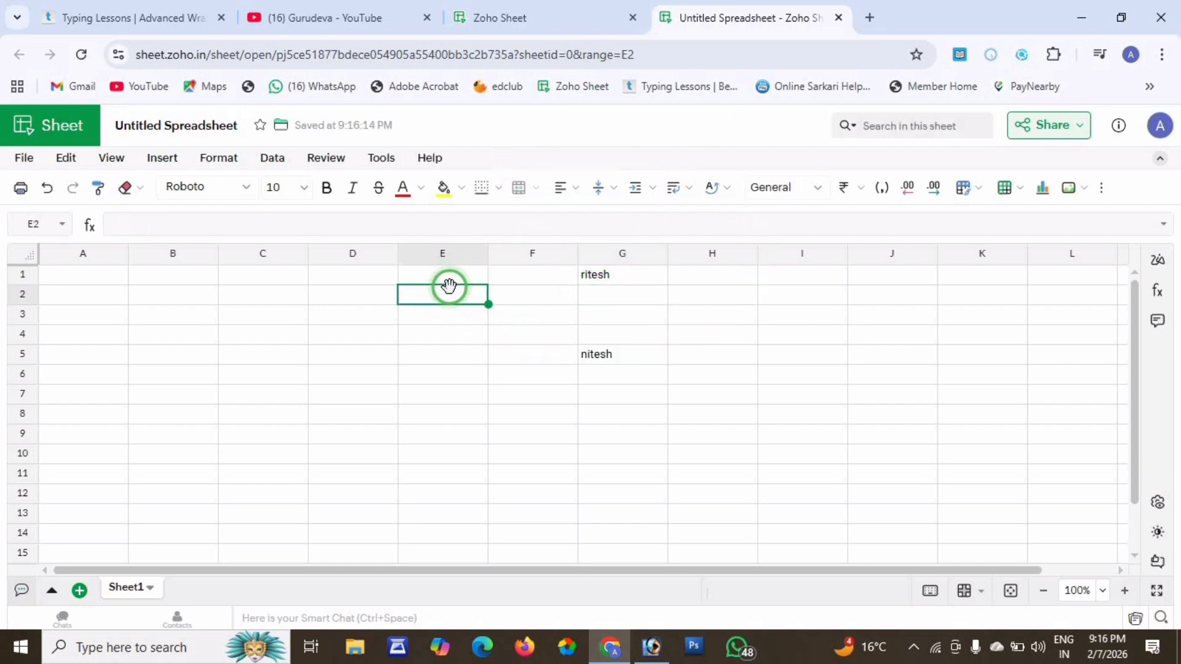
type("AHFDJHKA")
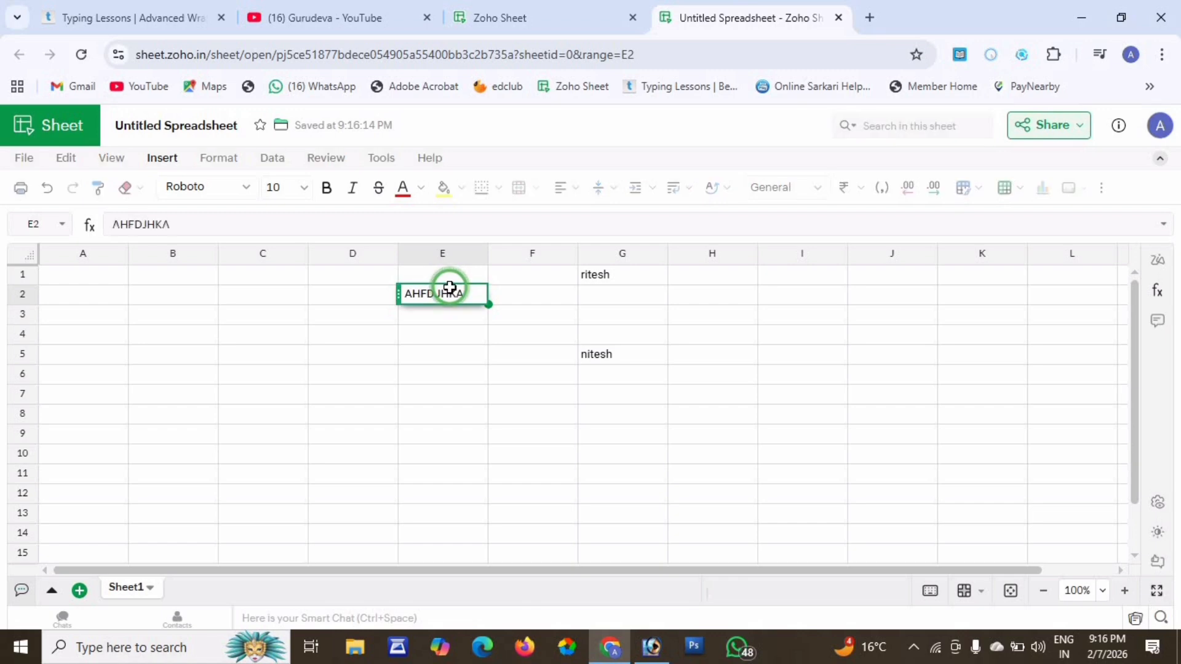
key("Return")
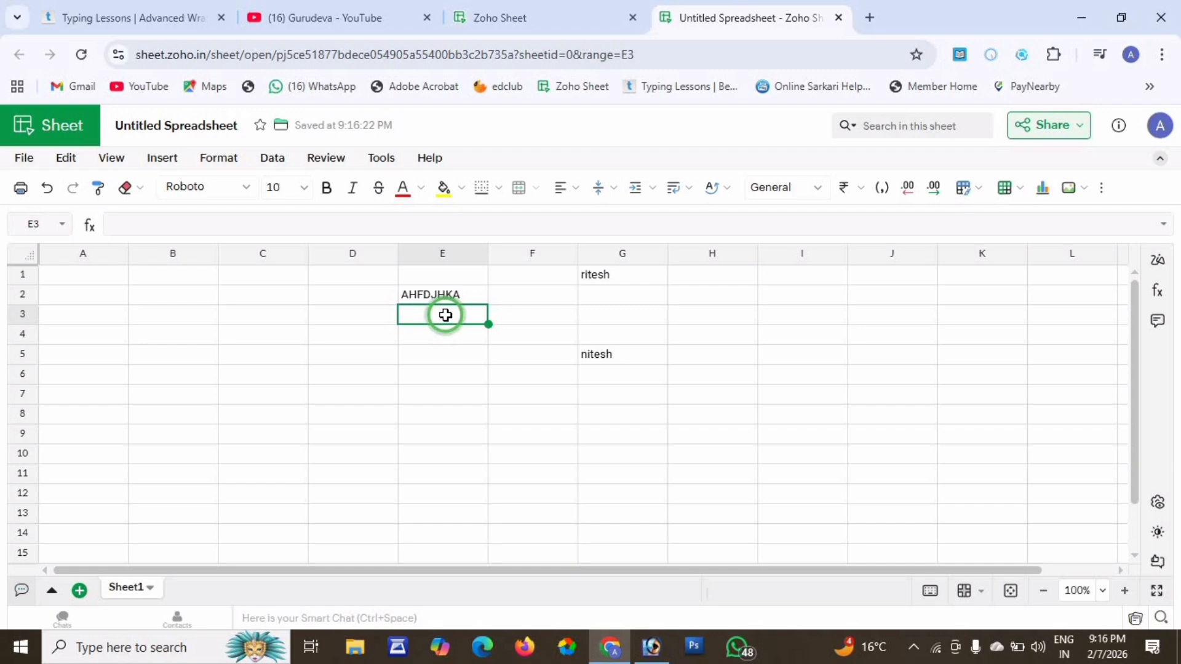
Type HINDI into cell C6.
left_click(323, 376)
left_click(220, 316)
left_click(165, 372)
left_click(341, 377)
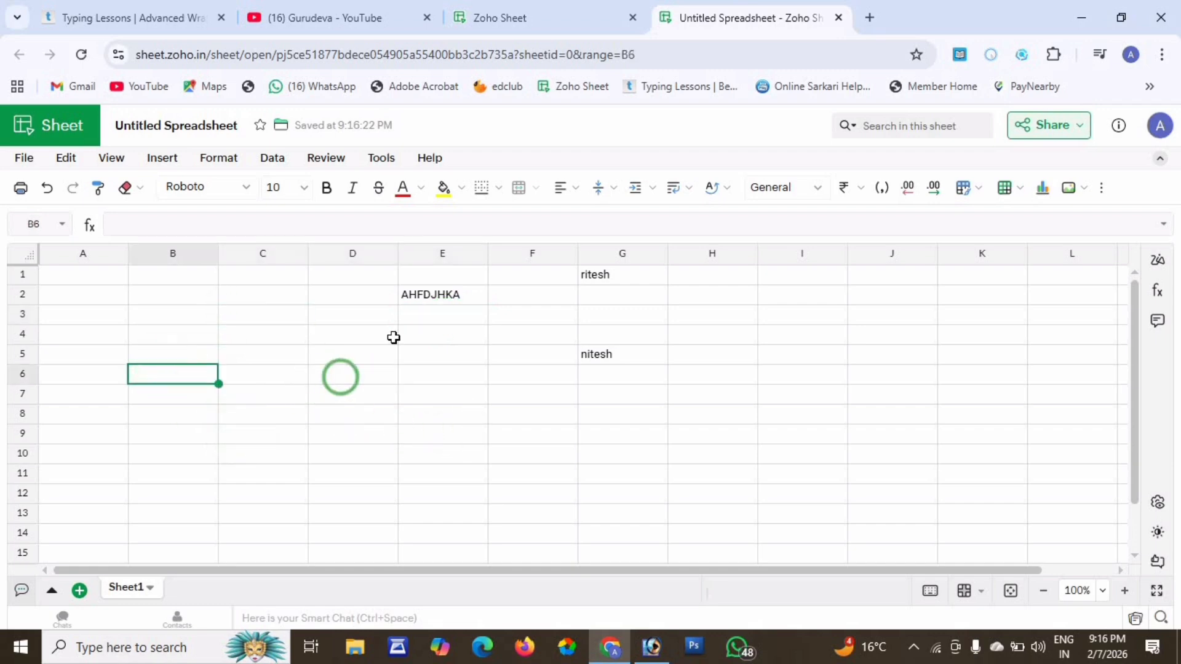
left_click(415, 299)
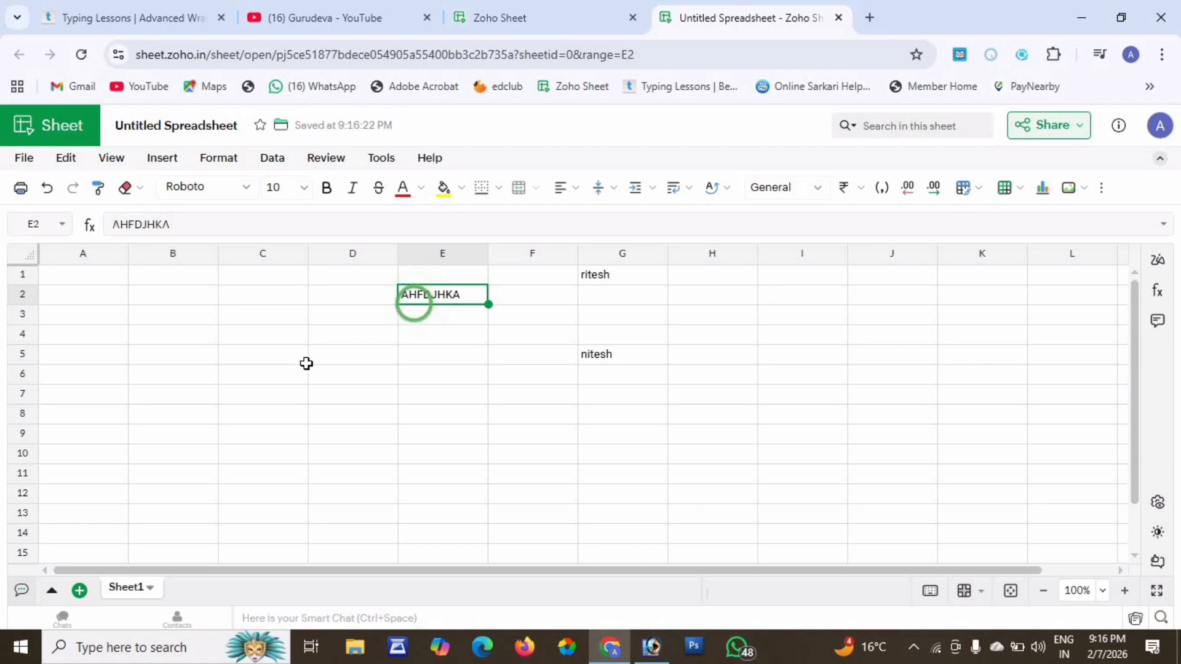
left_click(272, 374)
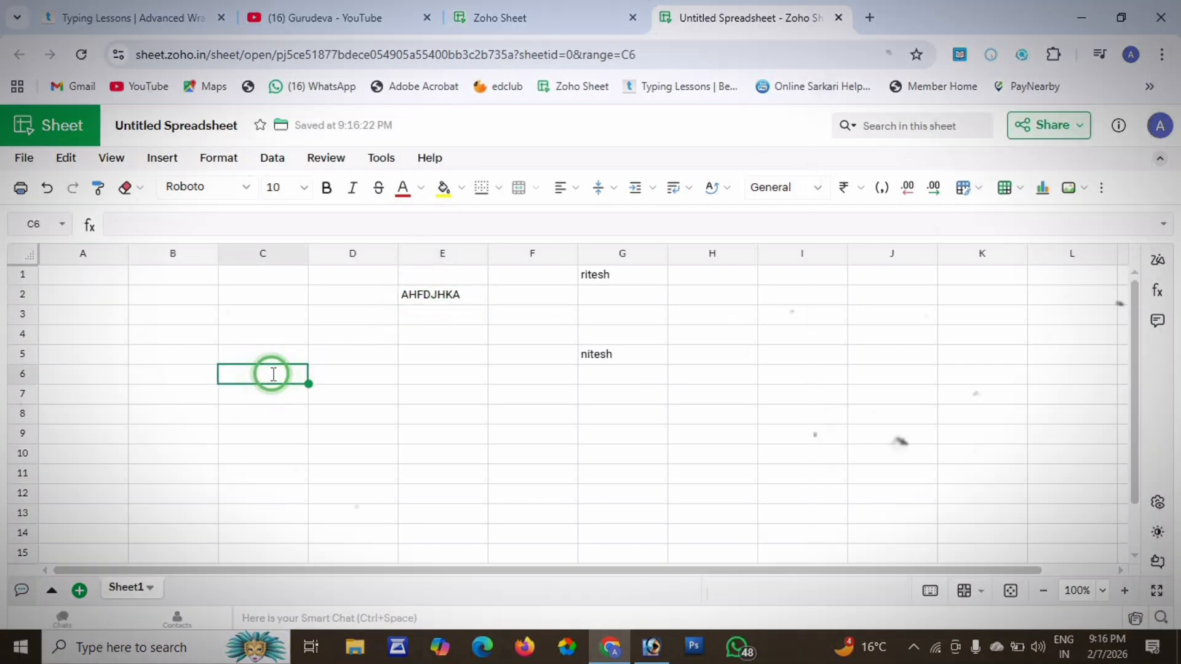
type("HINDI")
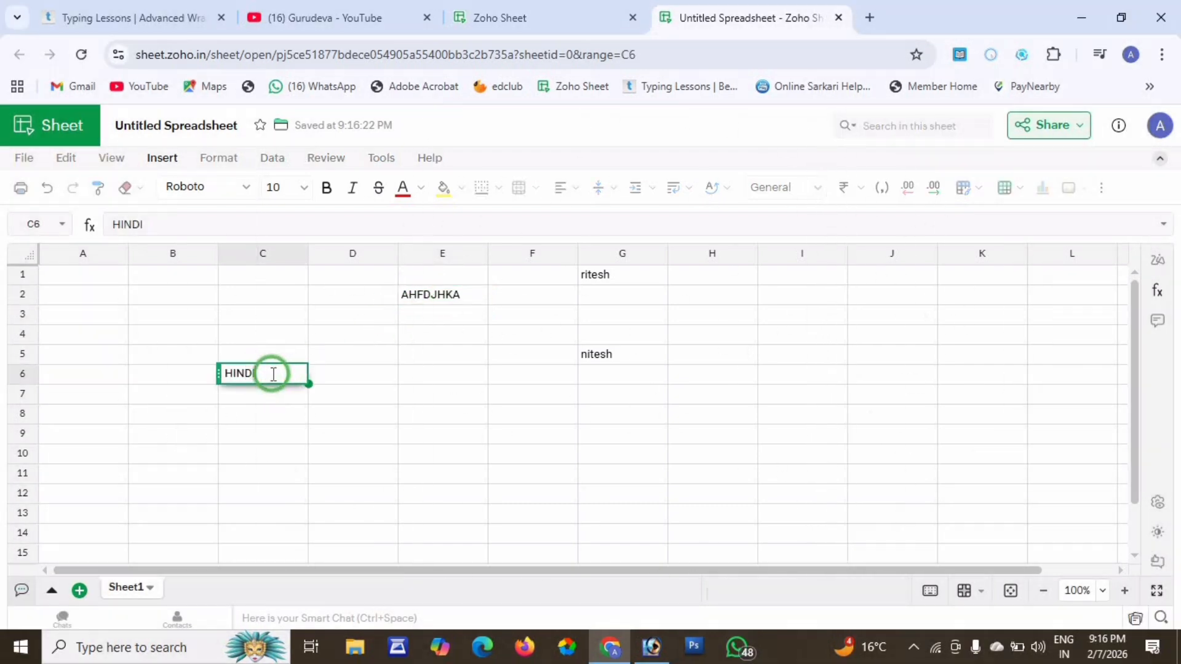
key("Return")
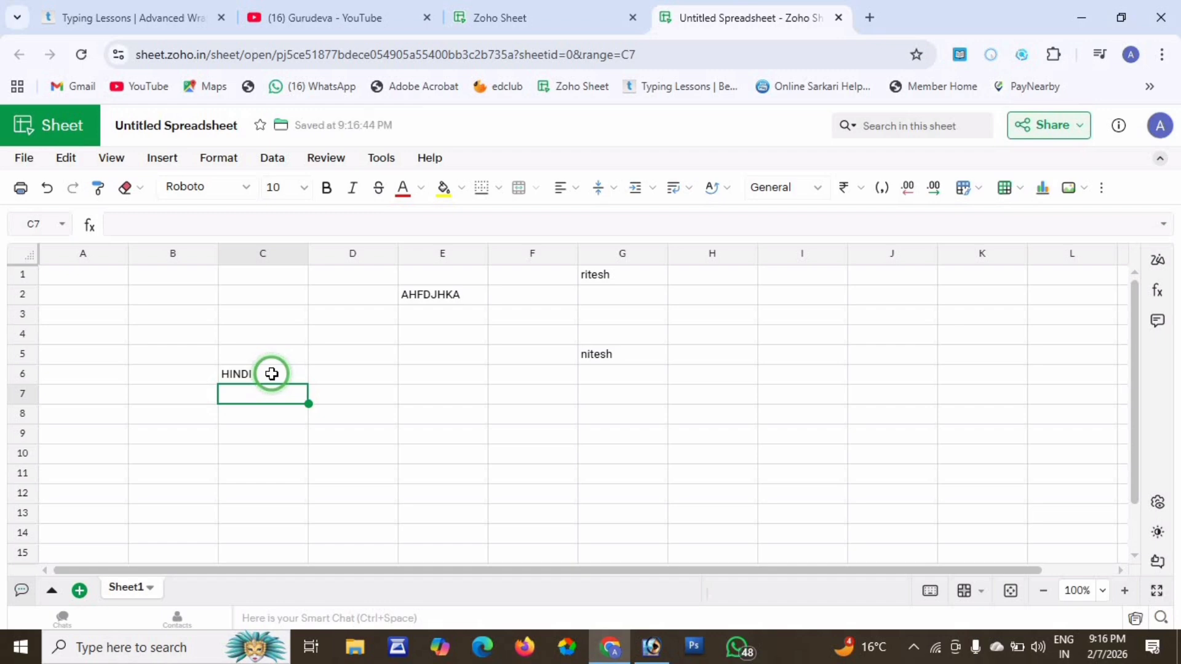
key("F2")
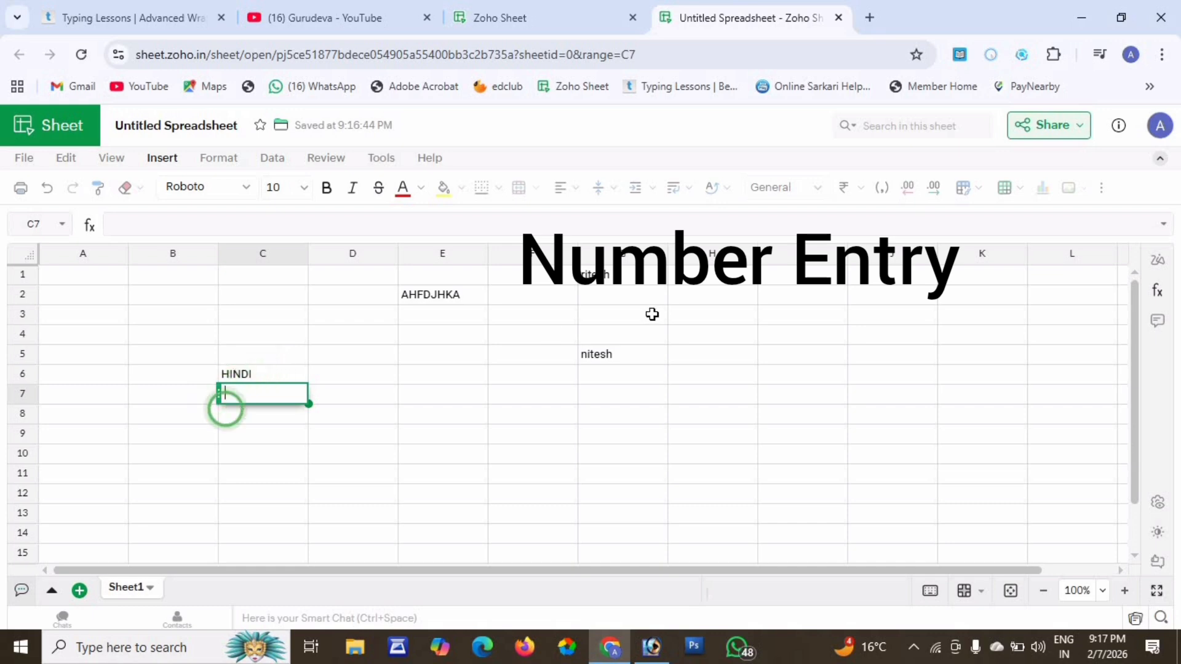
Enter 23 in I6 and I7, and 8783 in cell G11.
left_click(780, 372)
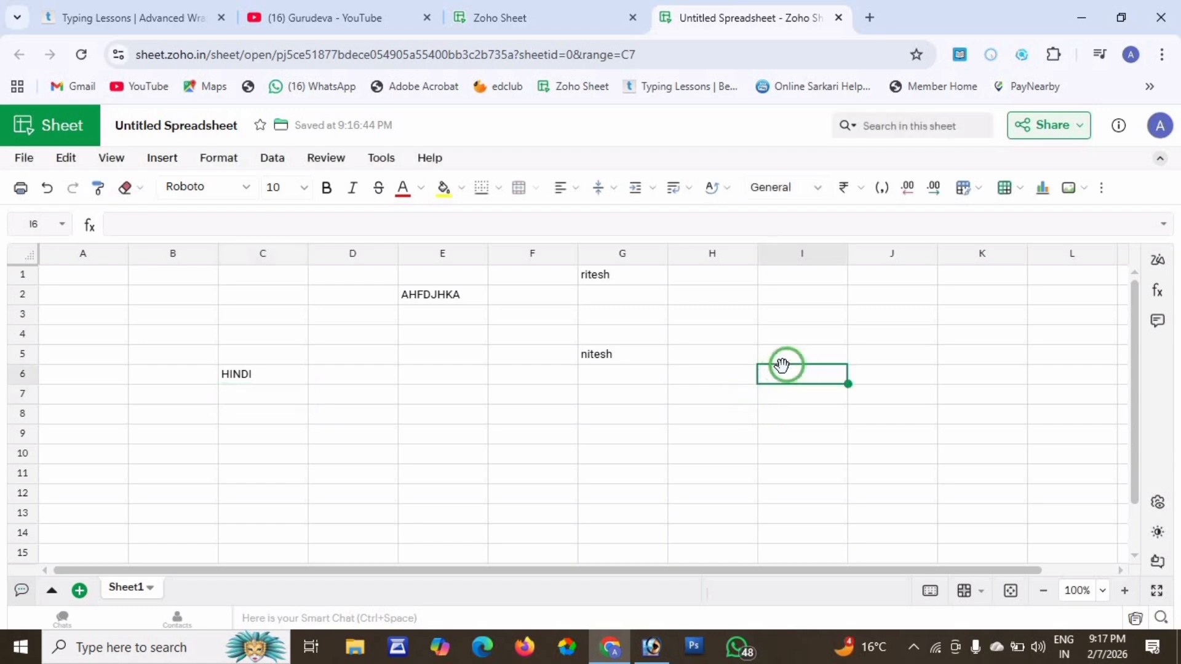
type("23")
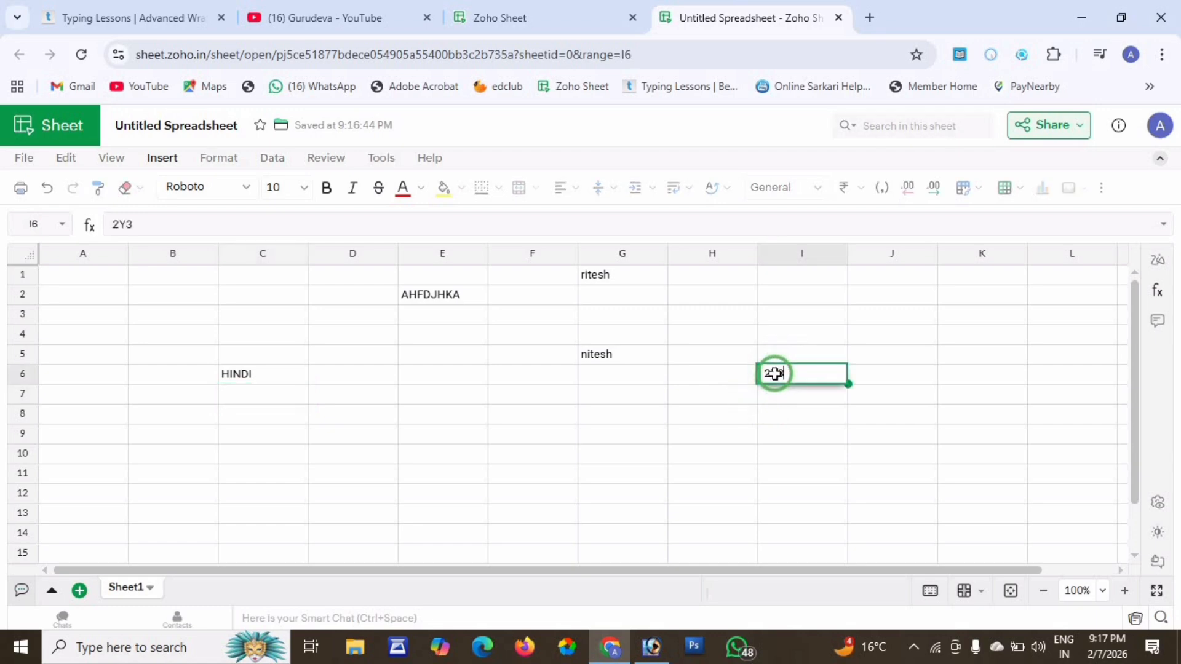
key("Return")
type("23")
key("Return")
key("ctrl+f")
type("4")
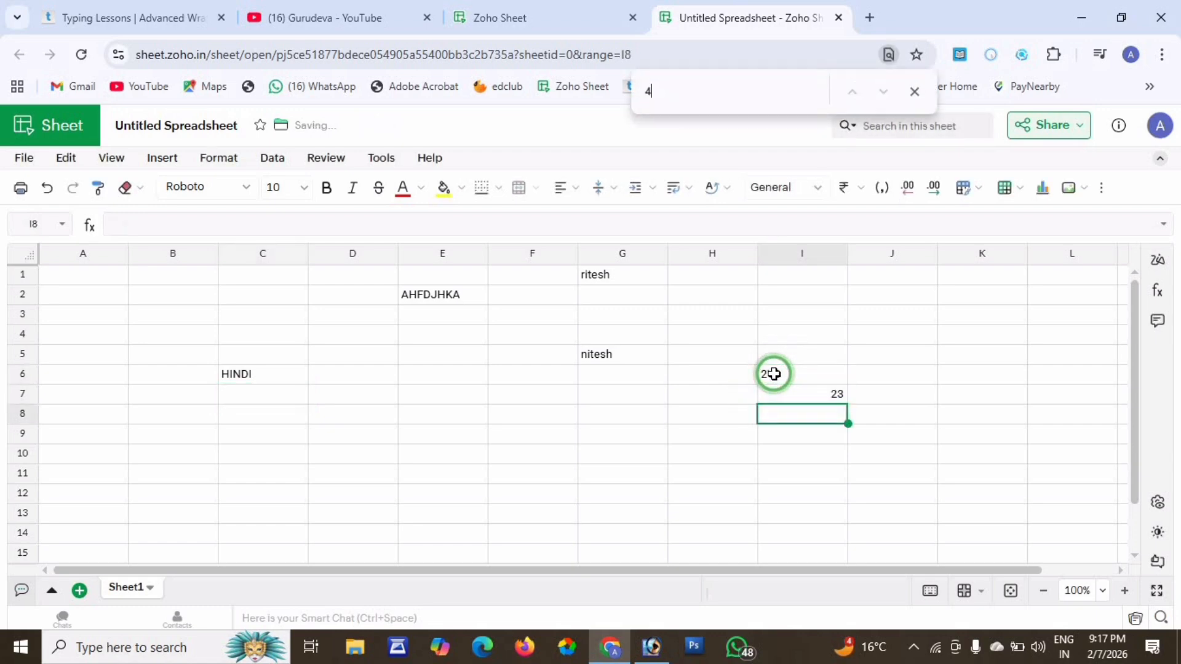
left_click(617, 477)
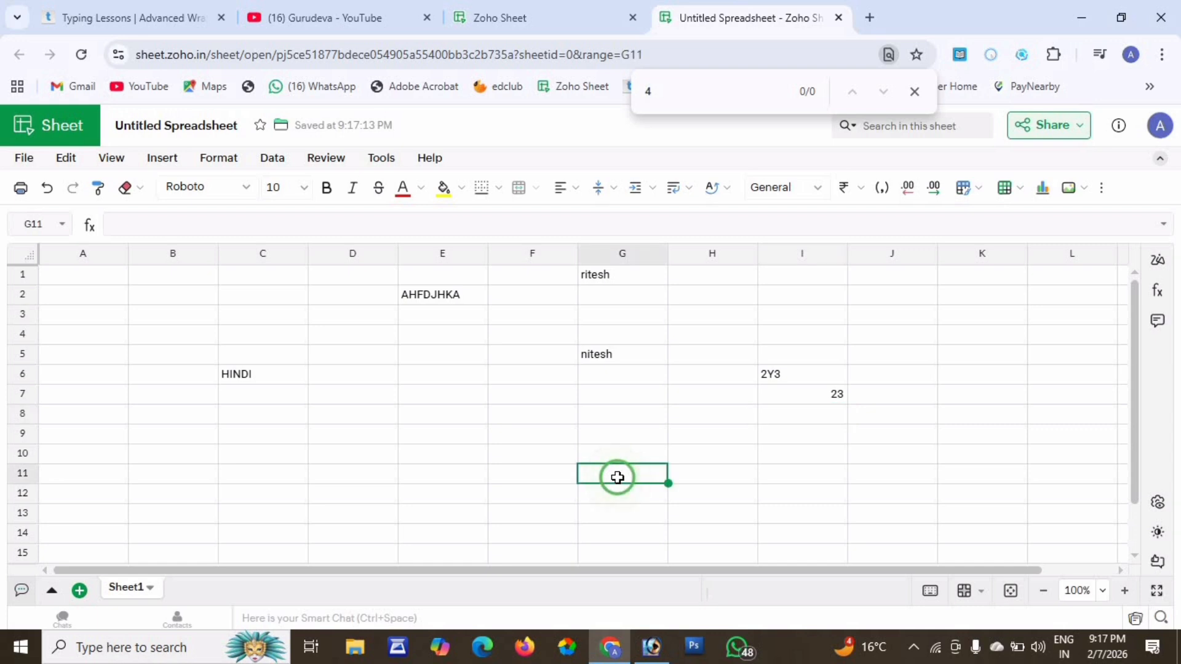
type("8783")
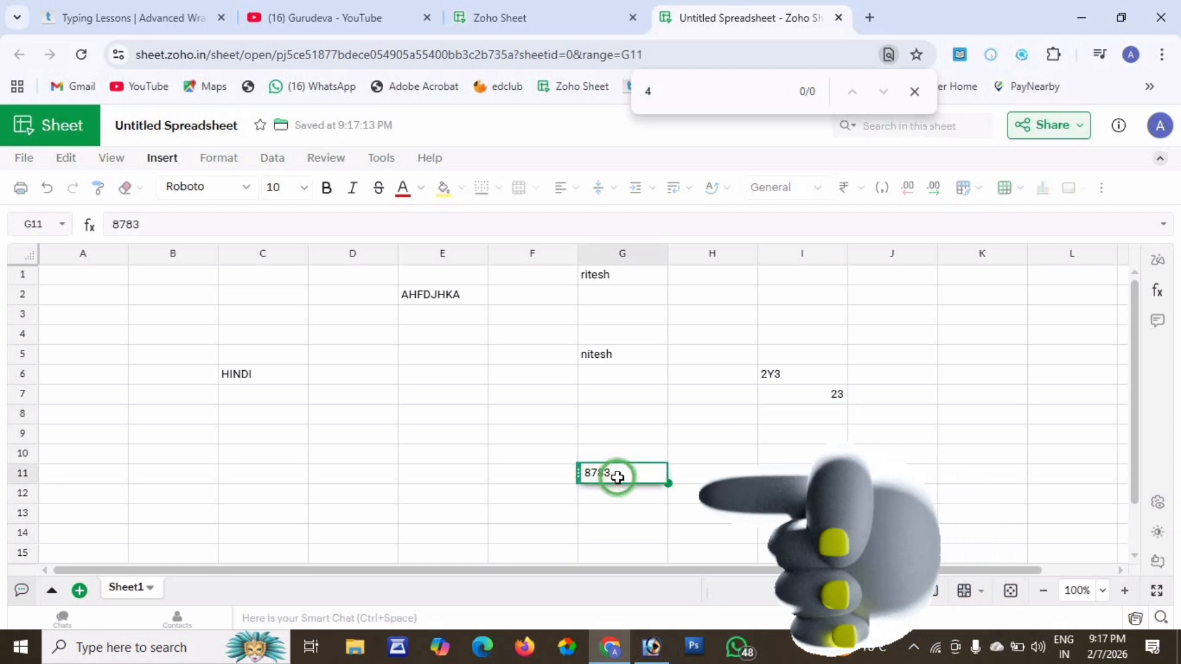
key("Return")
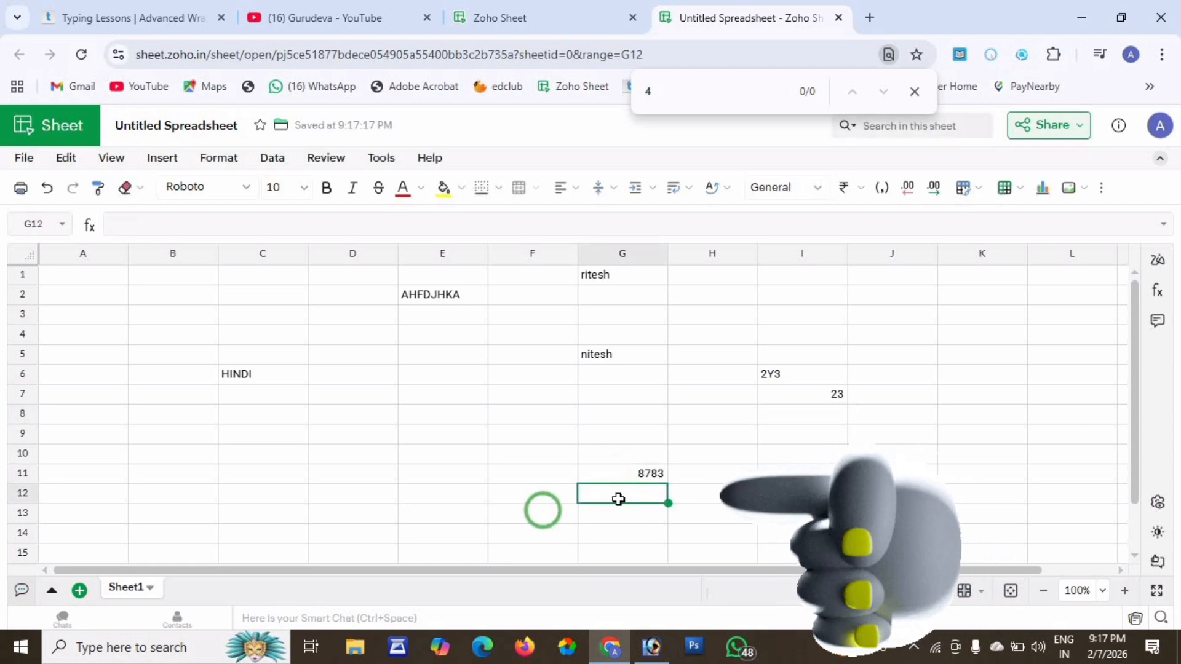
left_click(643, 475)
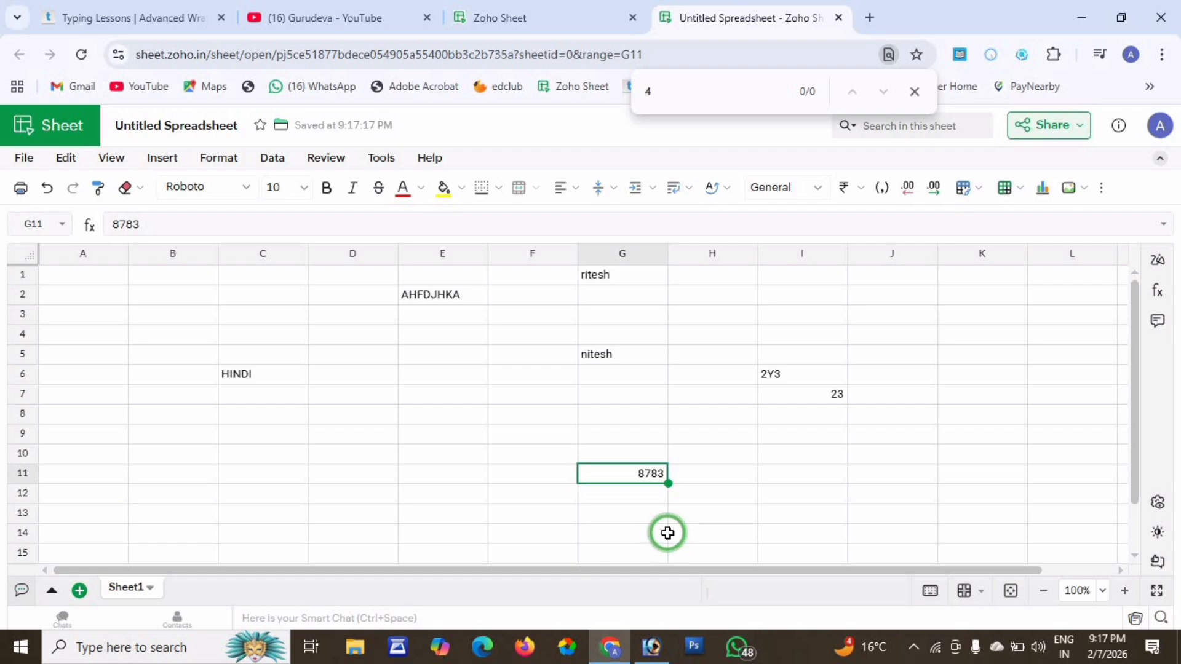
Type the DATE header into cell B3.
left_click(190, 306)
left_click_drag(191, 306, 182, 414)
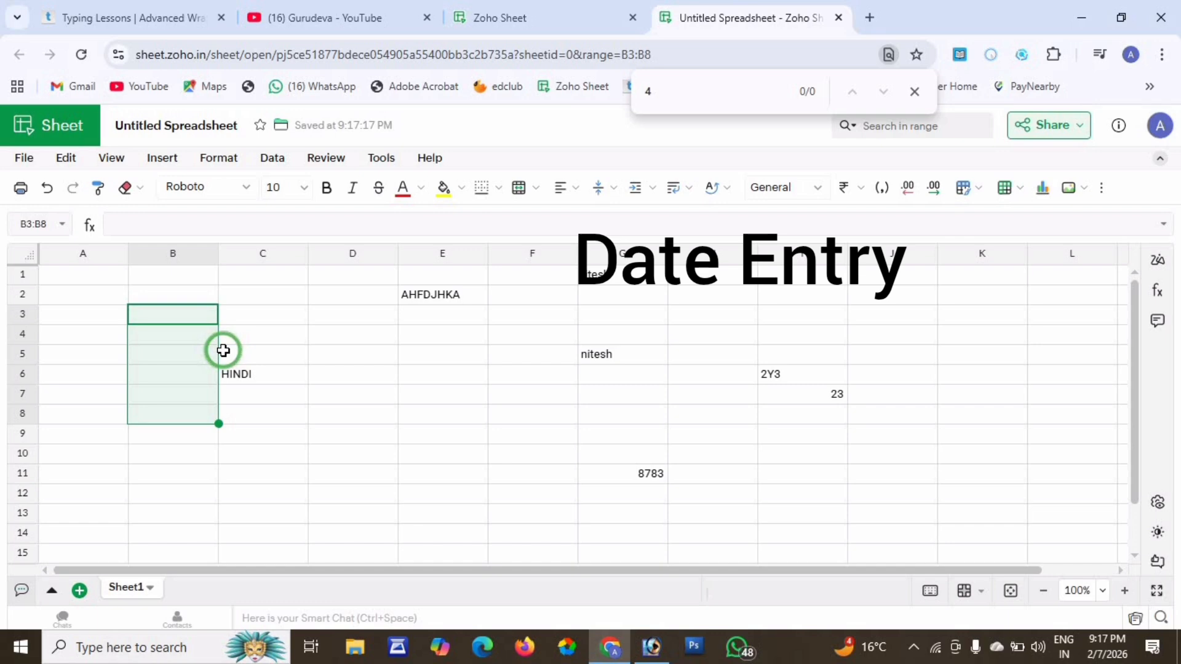
type("D")
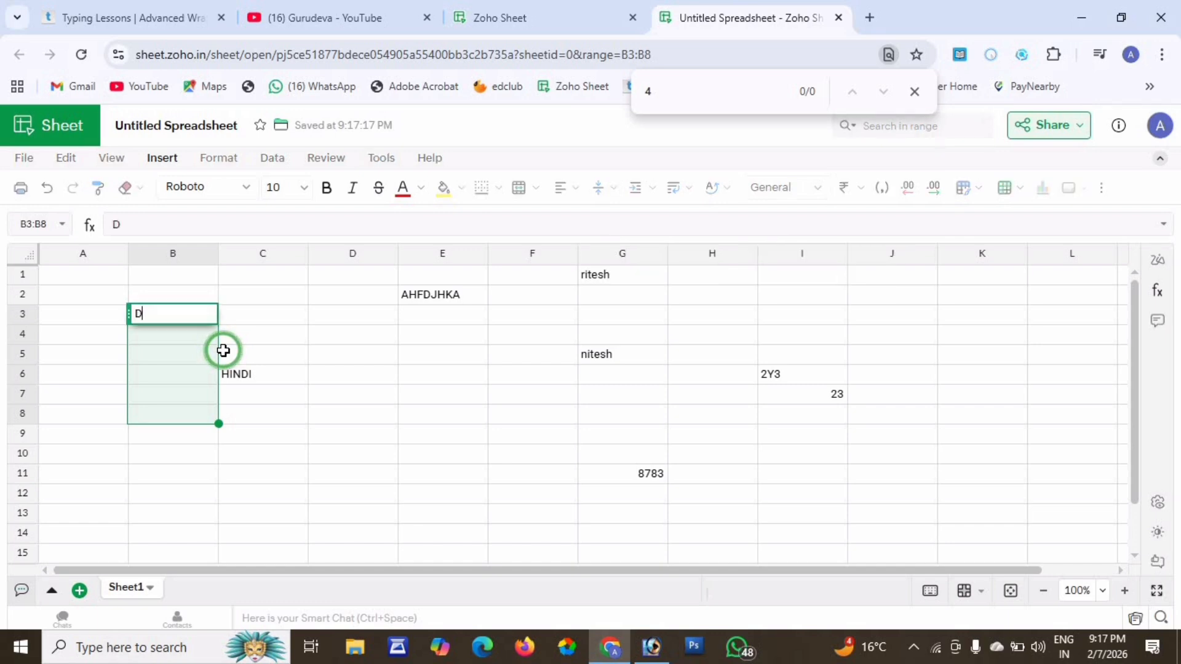
type("ATE")
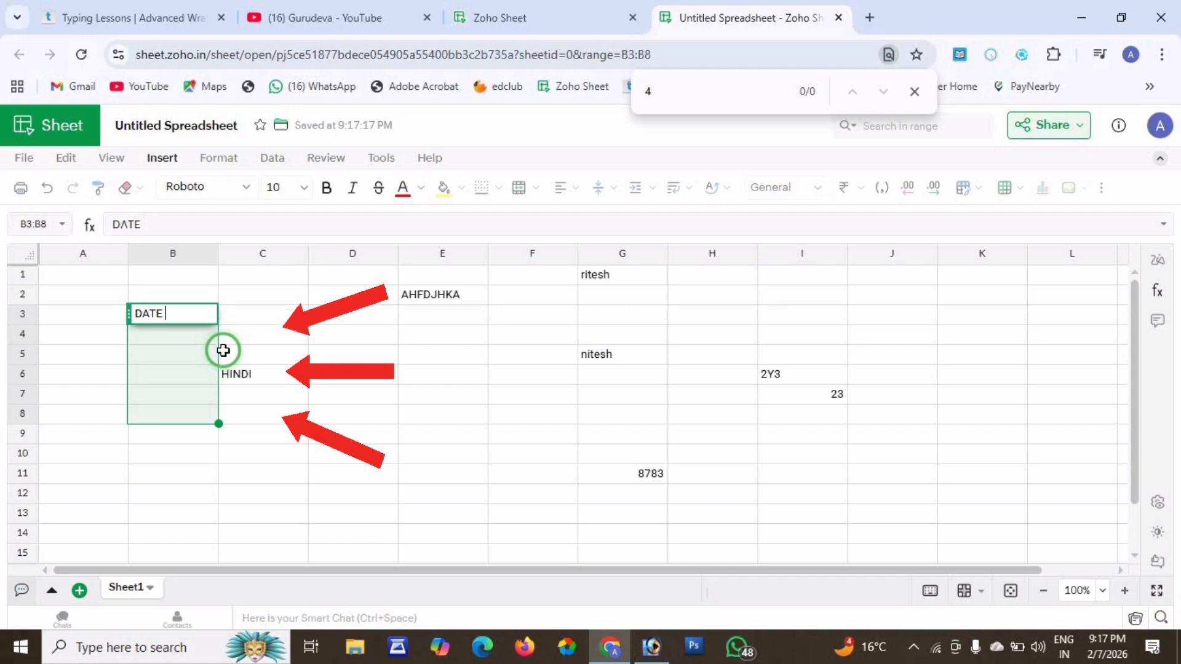
key("Return")
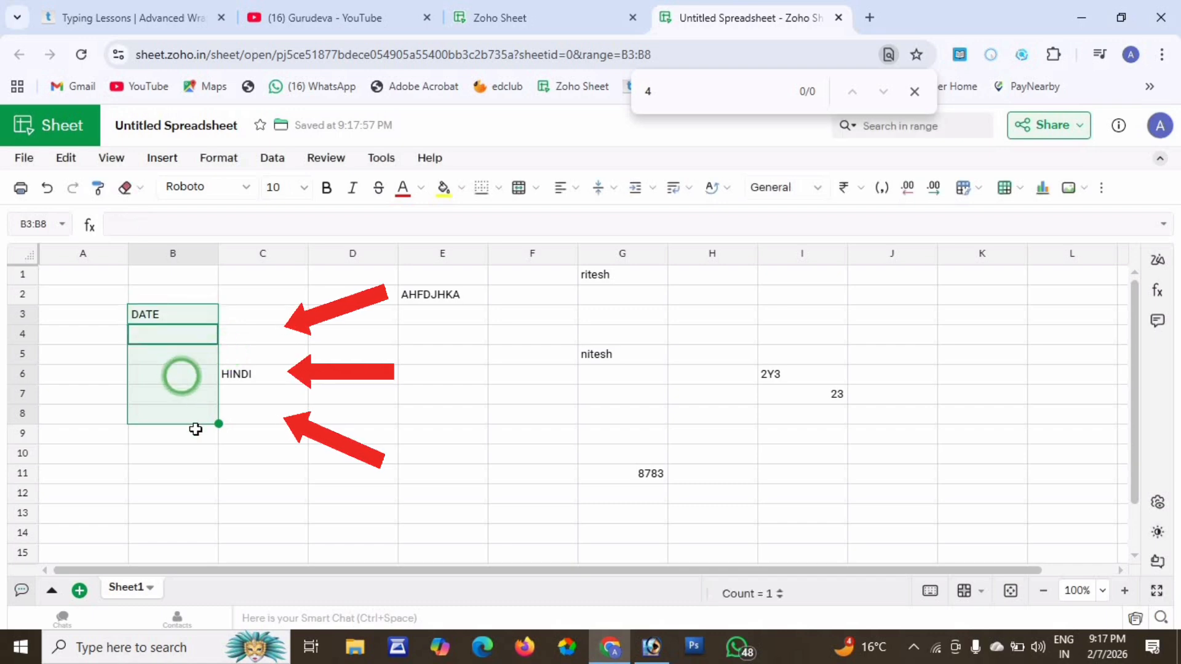
Enter the first date 10/01/2026 in B4.
left_click(177, 455)
left_click(174, 337)
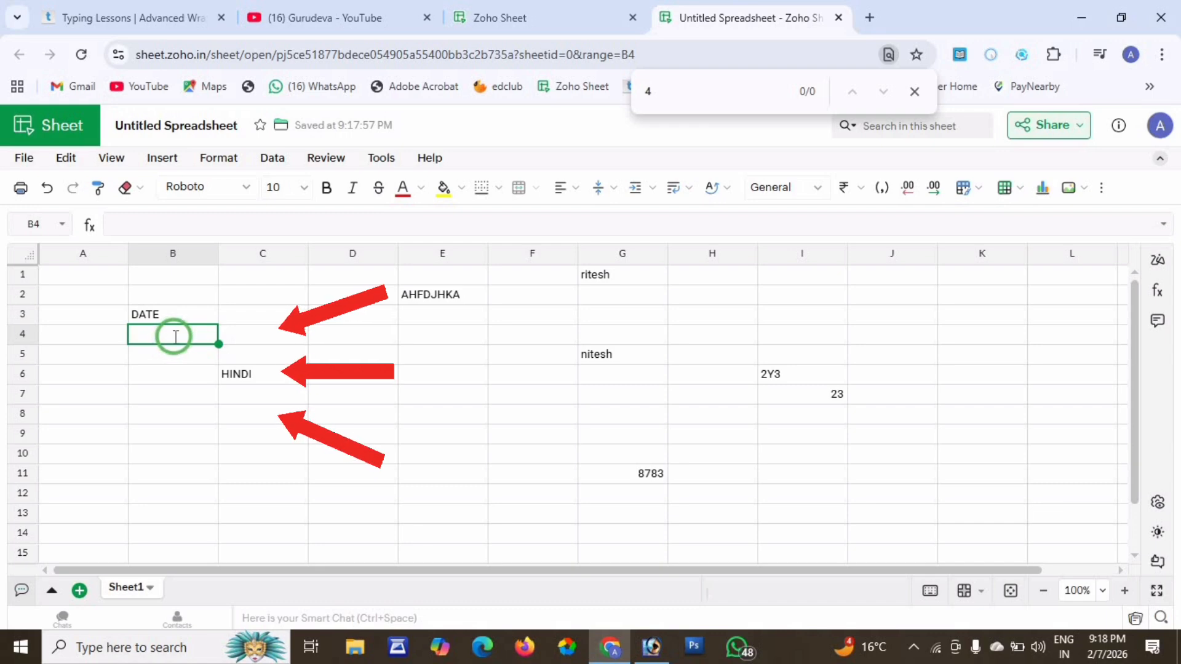
type("10/01/")
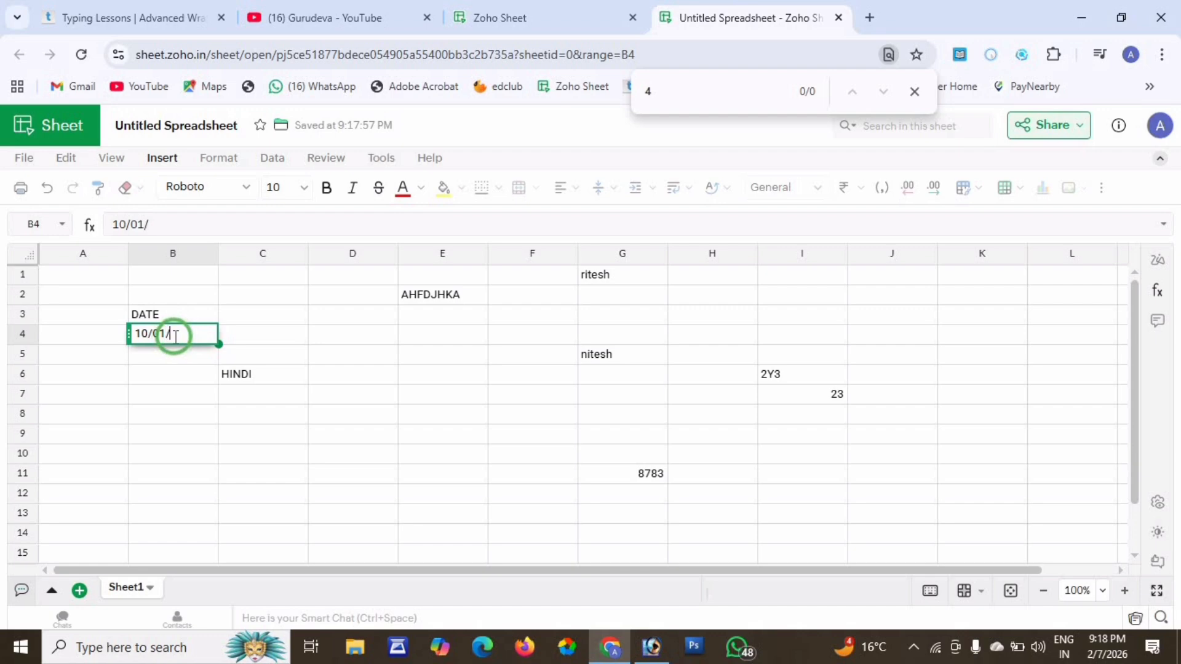
type("2026")
key("Return")
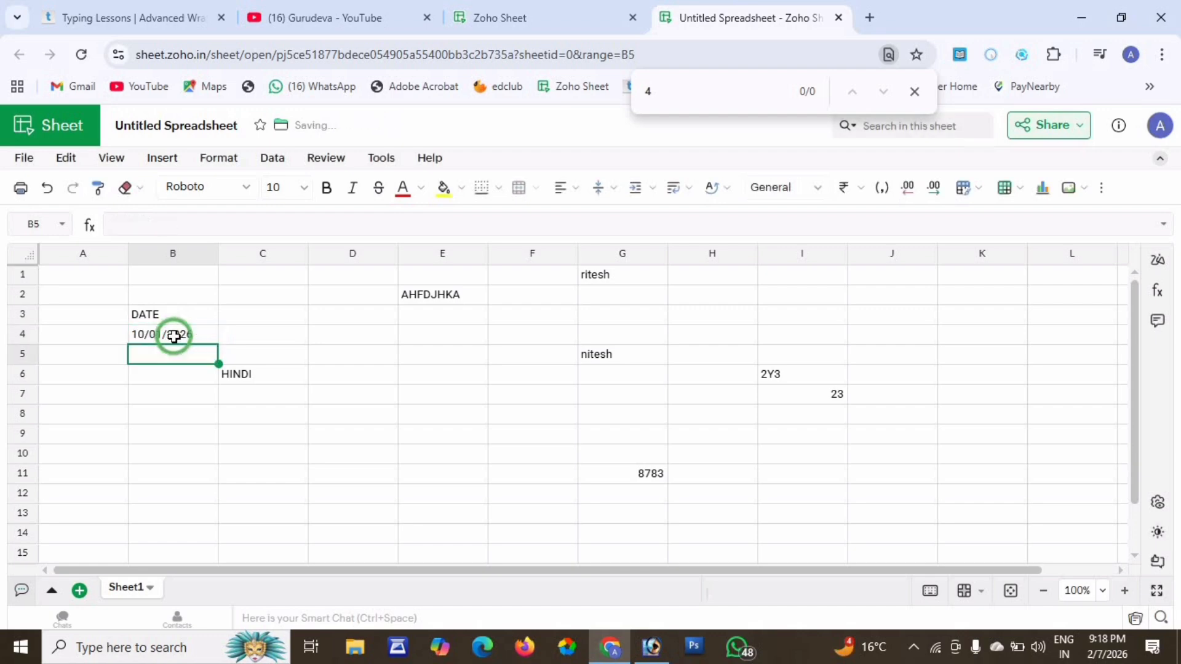
left_click(206, 335)
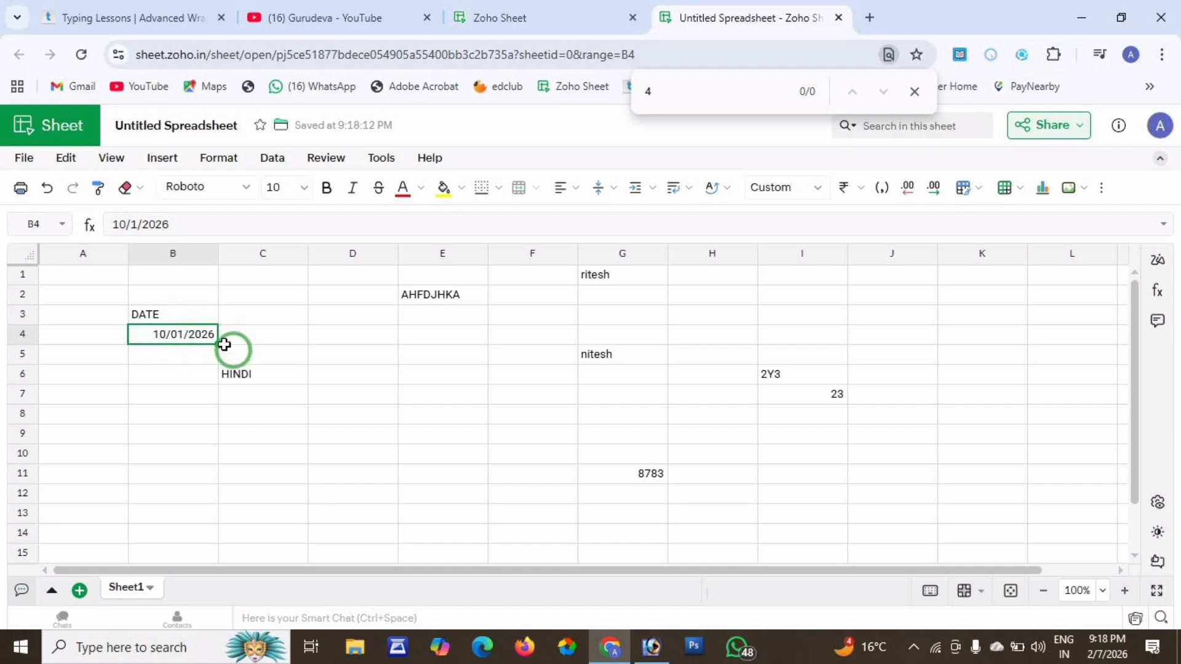
Auto-fill the dates down column B through 19/01/2026 in row 13.
left_click_drag(219, 344, 209, 513)
left_click(311, 470)
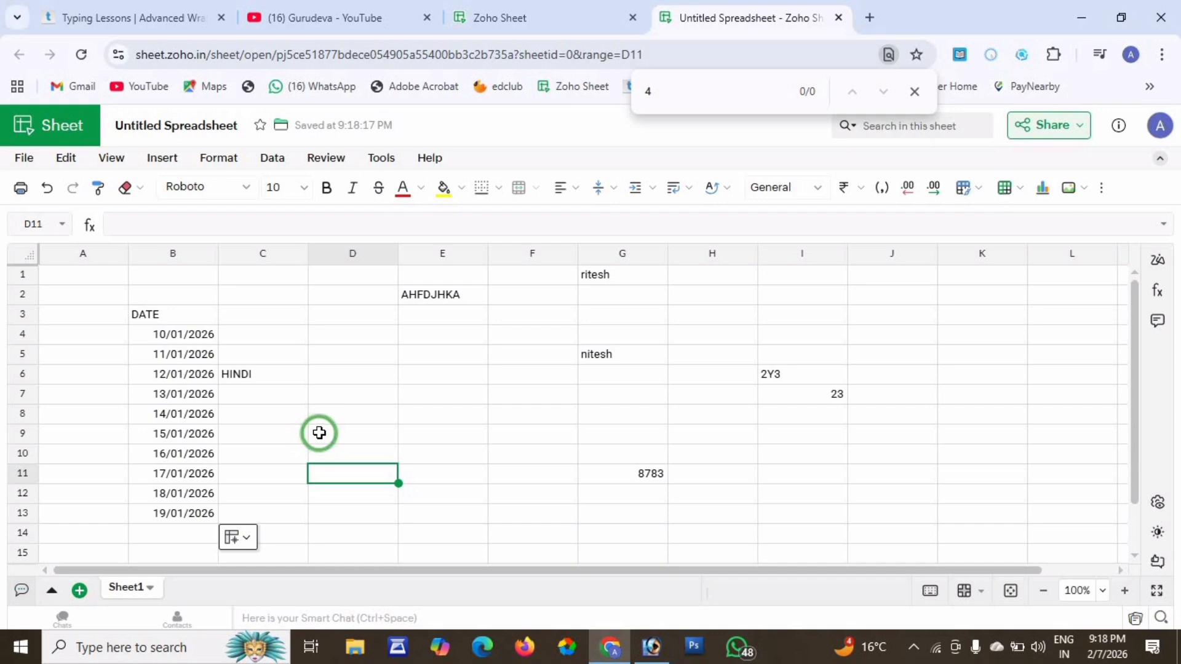
left_click(442, 298)
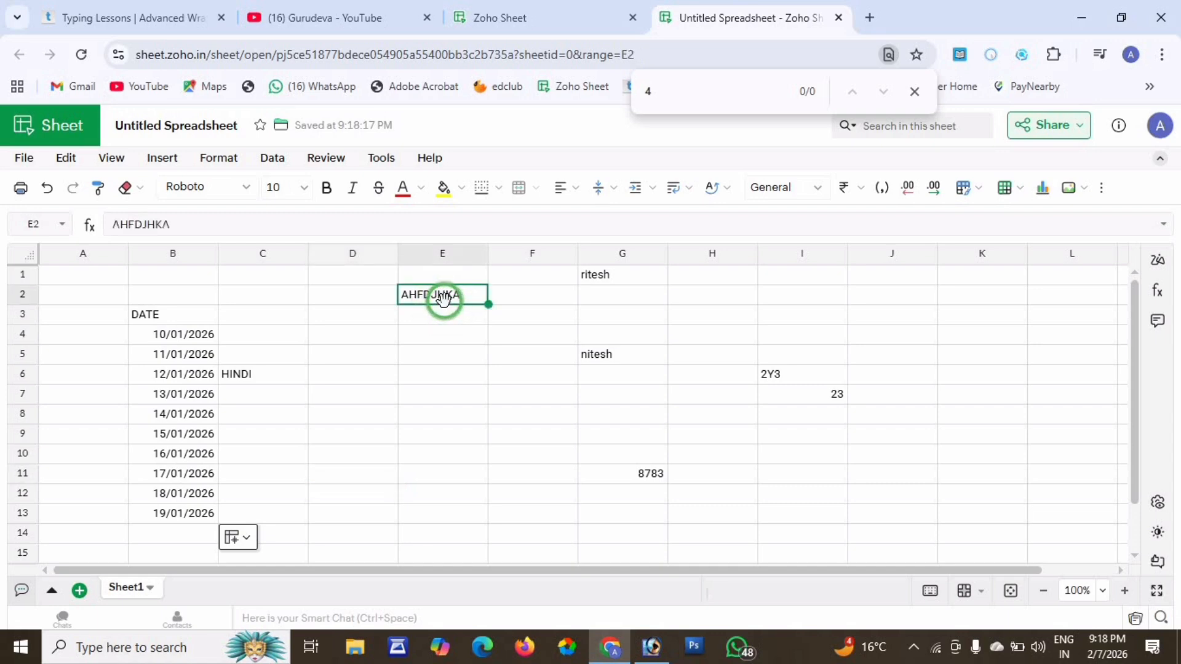
left_click(830, 400)
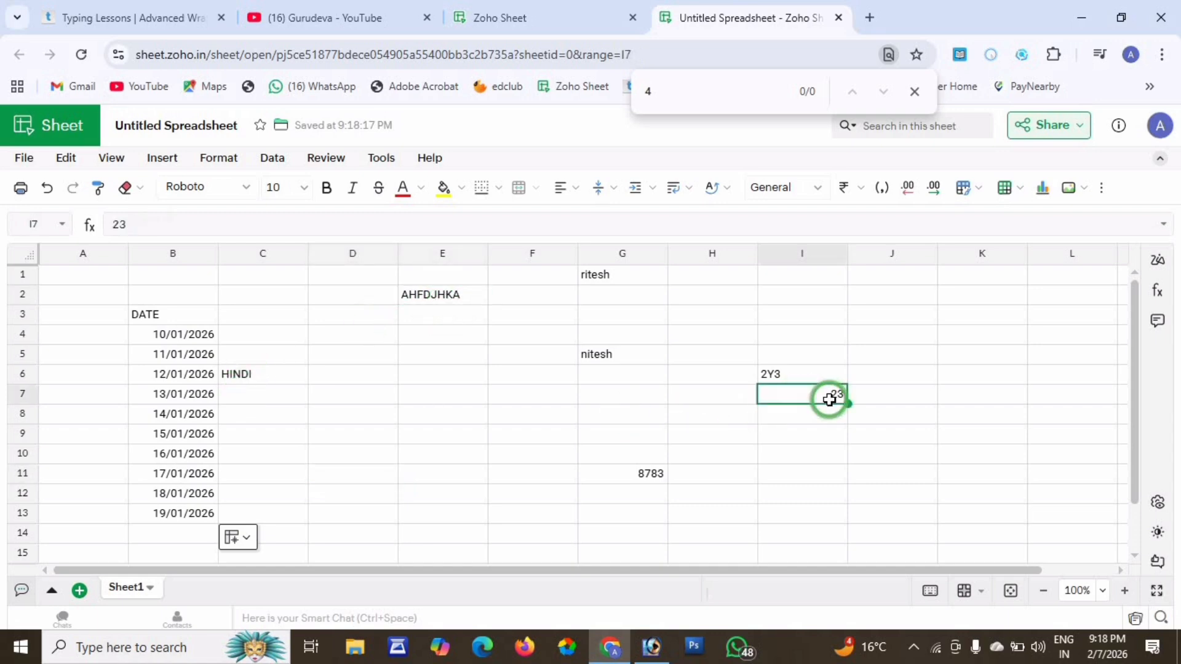
left_click(196, 364)
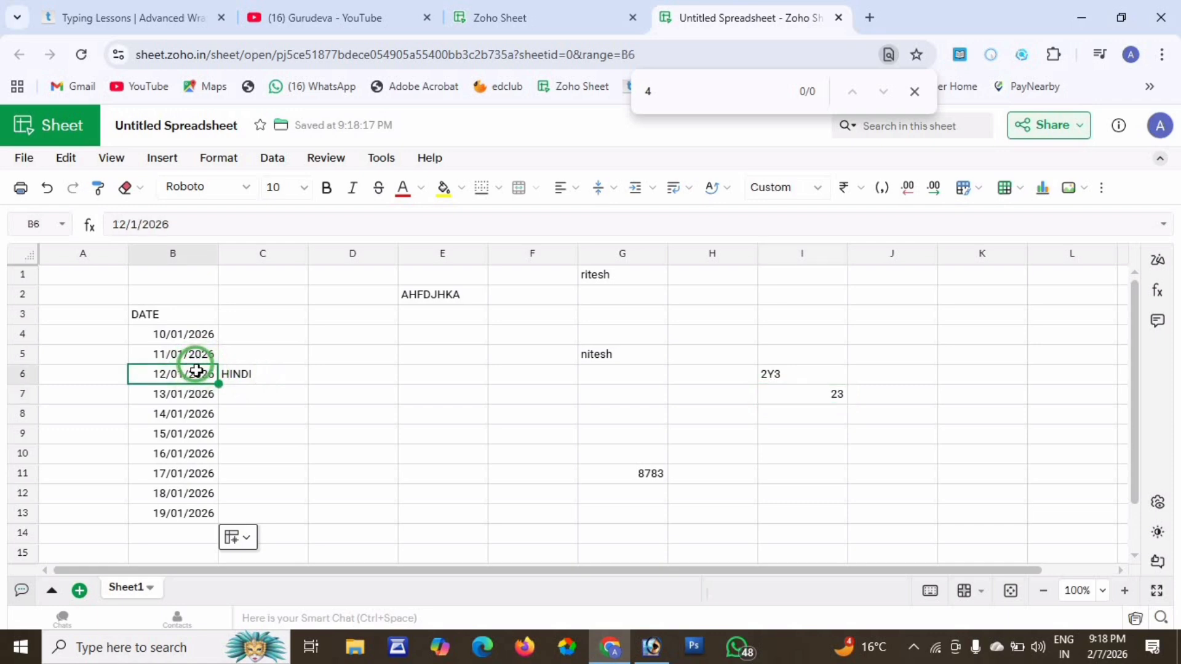
Dismiss the browser's find bar.
left_click(612, 362)
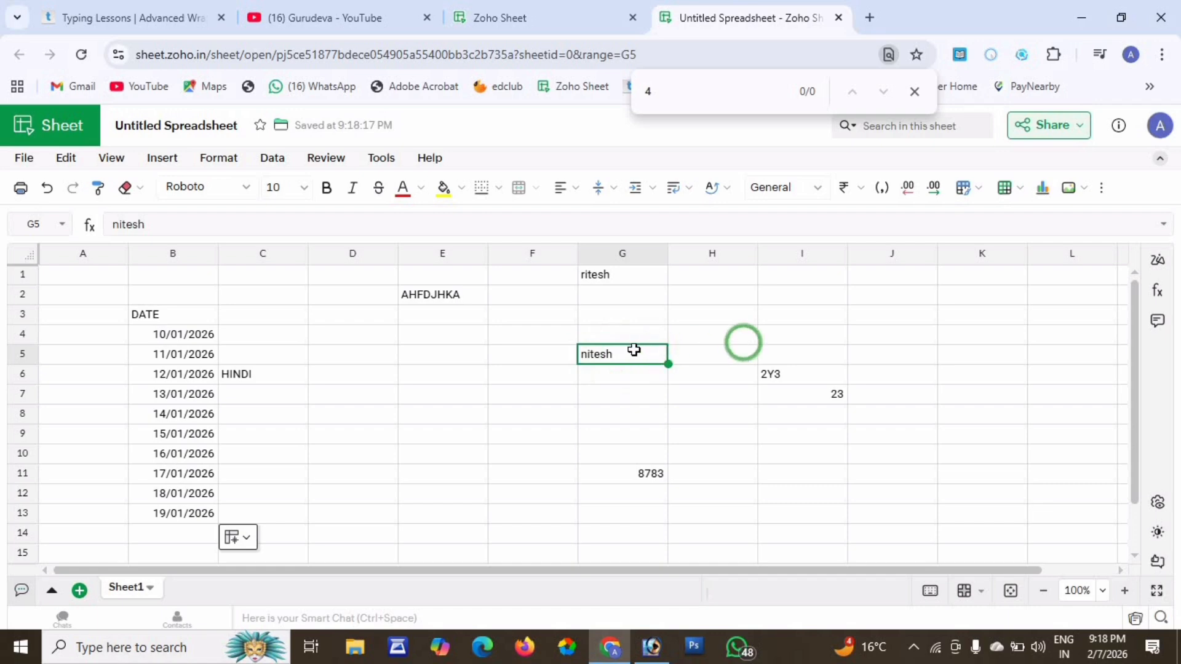
double_click(616, 353)
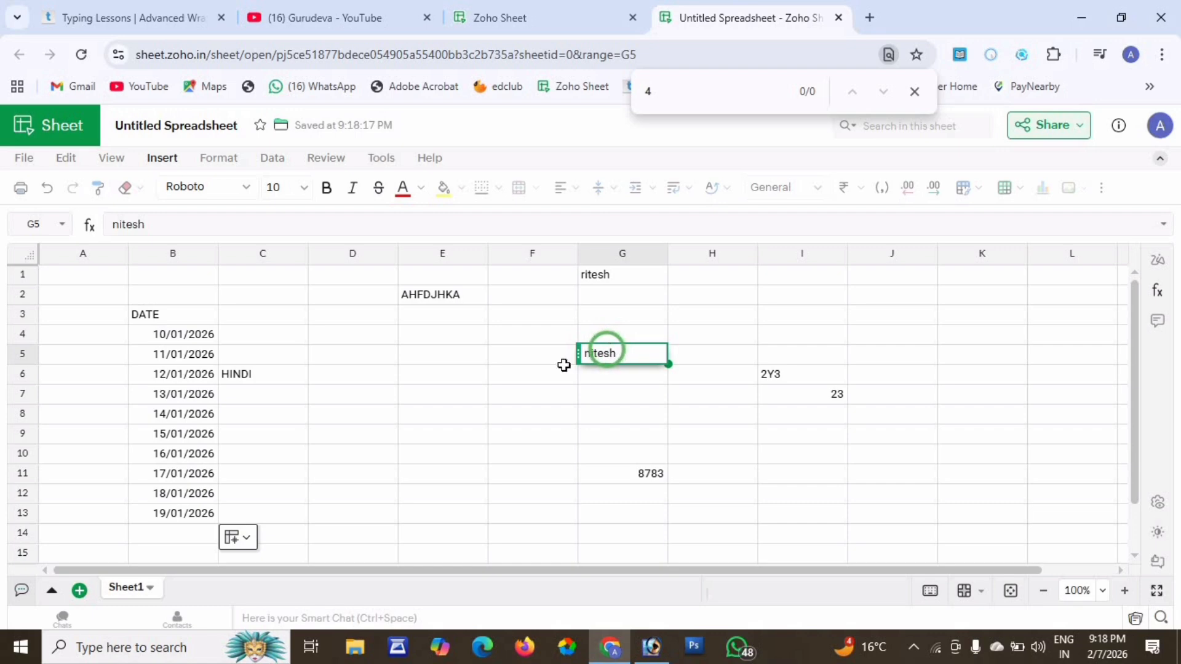
left_click(914, 92)
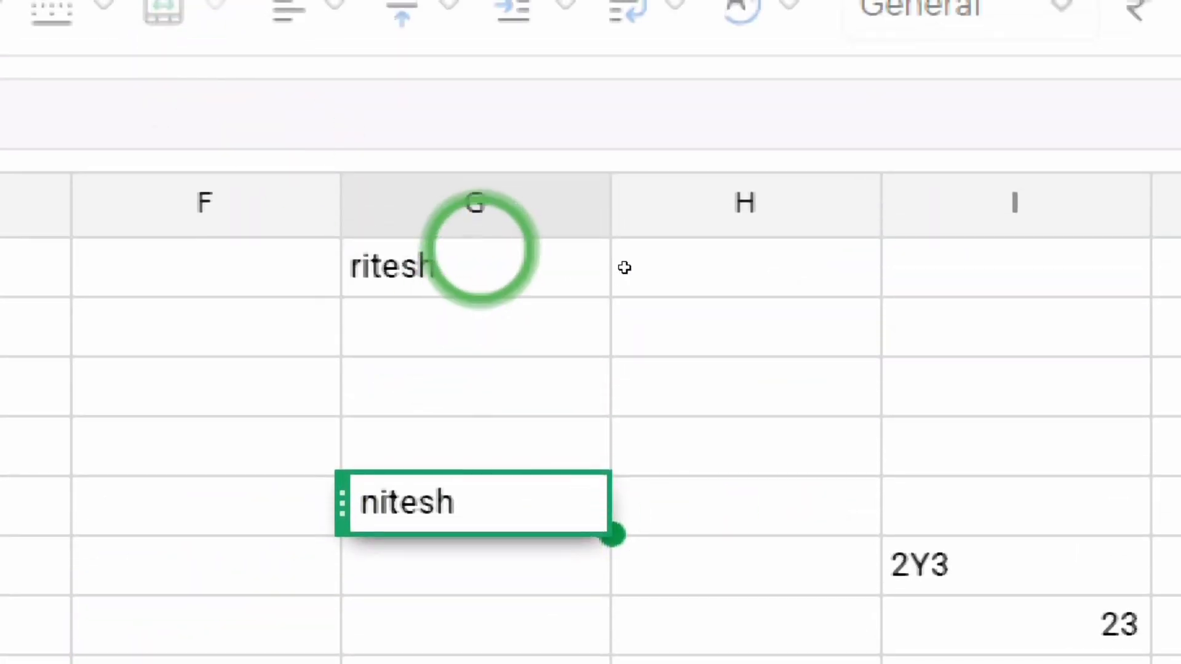
Replace the name in G1 with a different name.
left_click(458, 271)
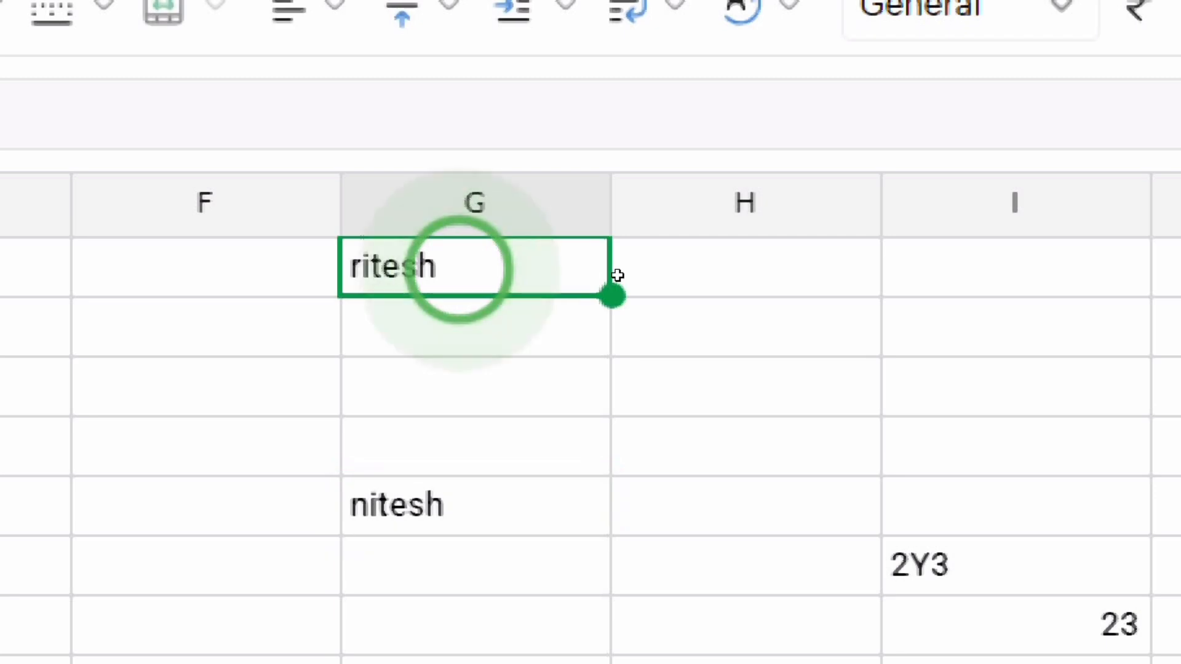
left_click(458, 270)
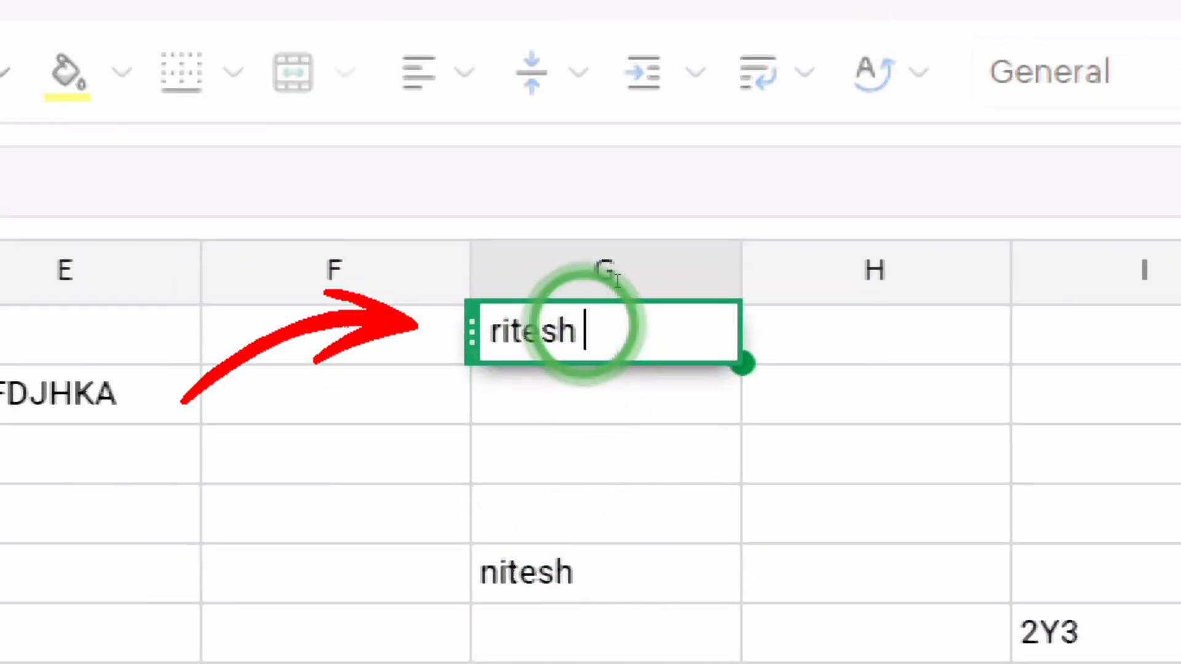
key("BackSpace")
key("BackSpace")
key("BackSpace")
key("BackSpace")
key("BackSpace")
key("BackSpace")
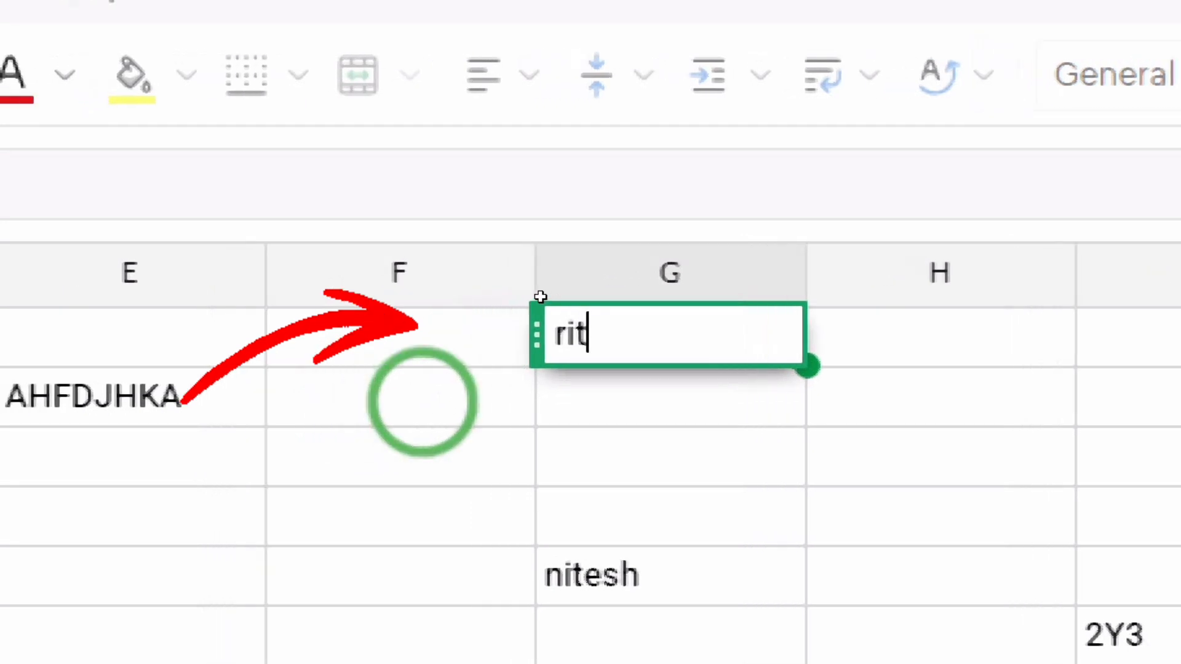
type("BIBEK")
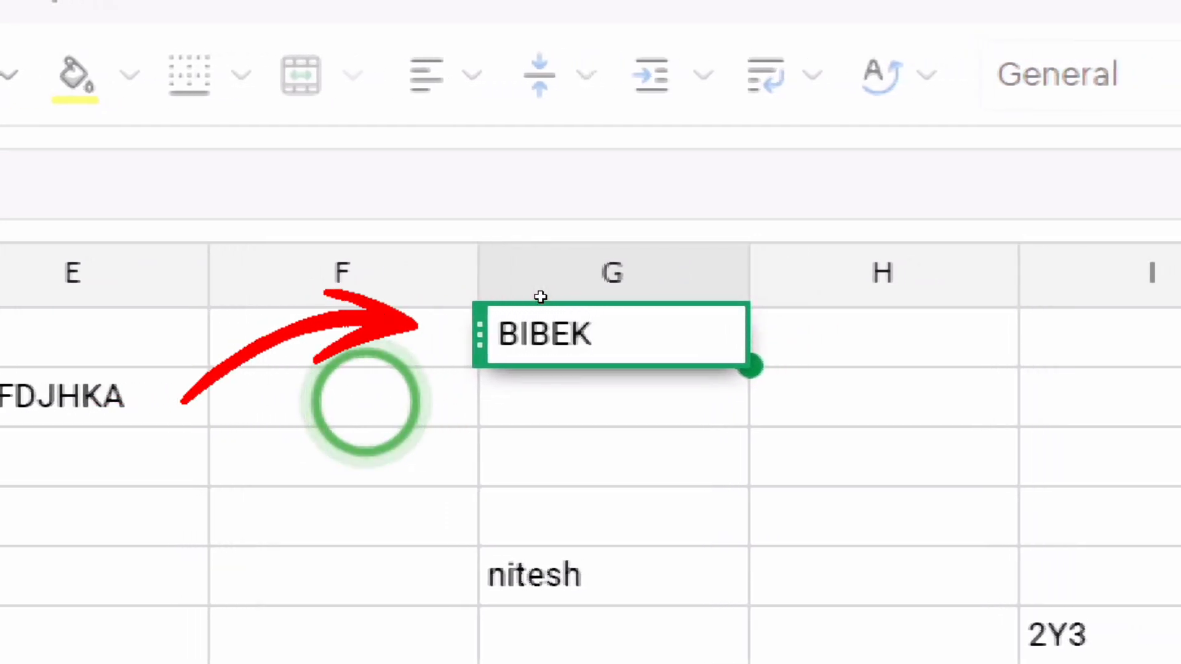
key("Tab")
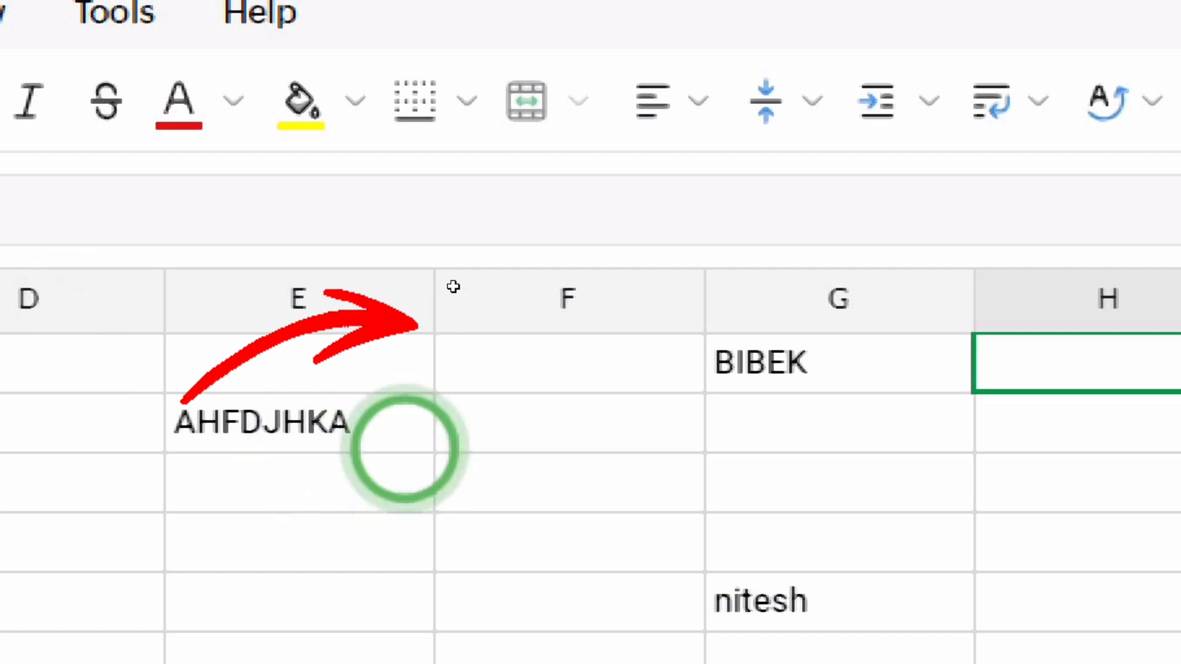
Overwrite AHFDJHKA in E2 with a person's name.
left_click(237, 406)
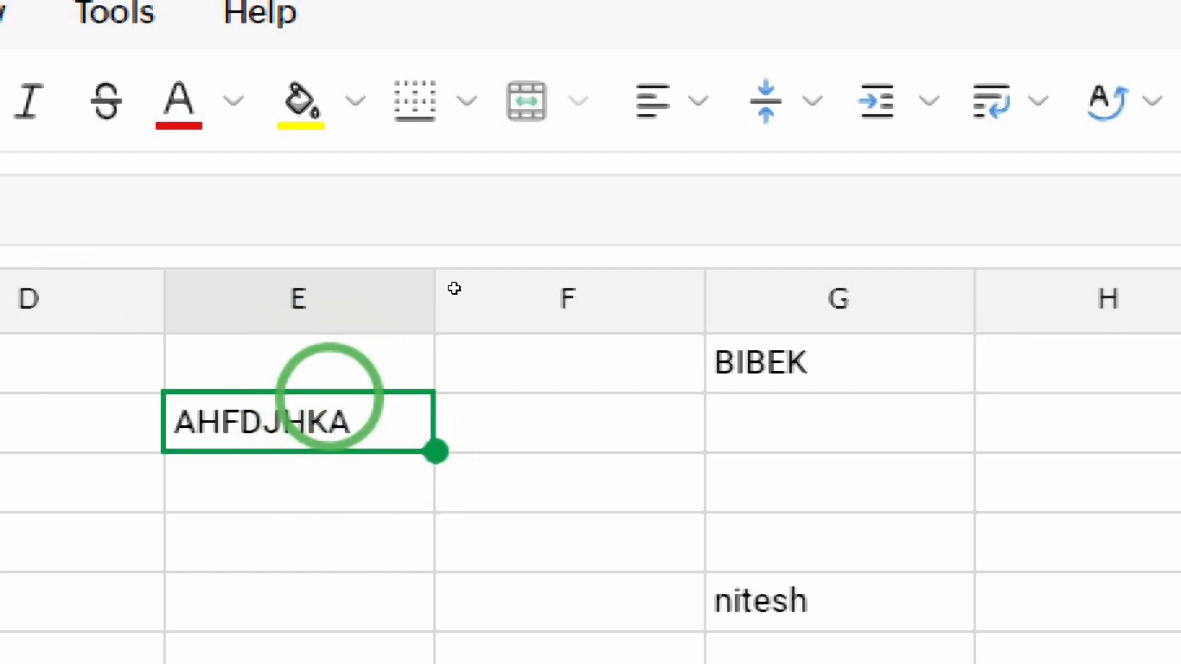
double_click(322, 411)
key("BackSpace")
key("BackSpace")
key("BackSpace")
key("BackSpace")
key("BackSpace")
key("BackSpace")
key("BackSpace")
key("BackSpace")
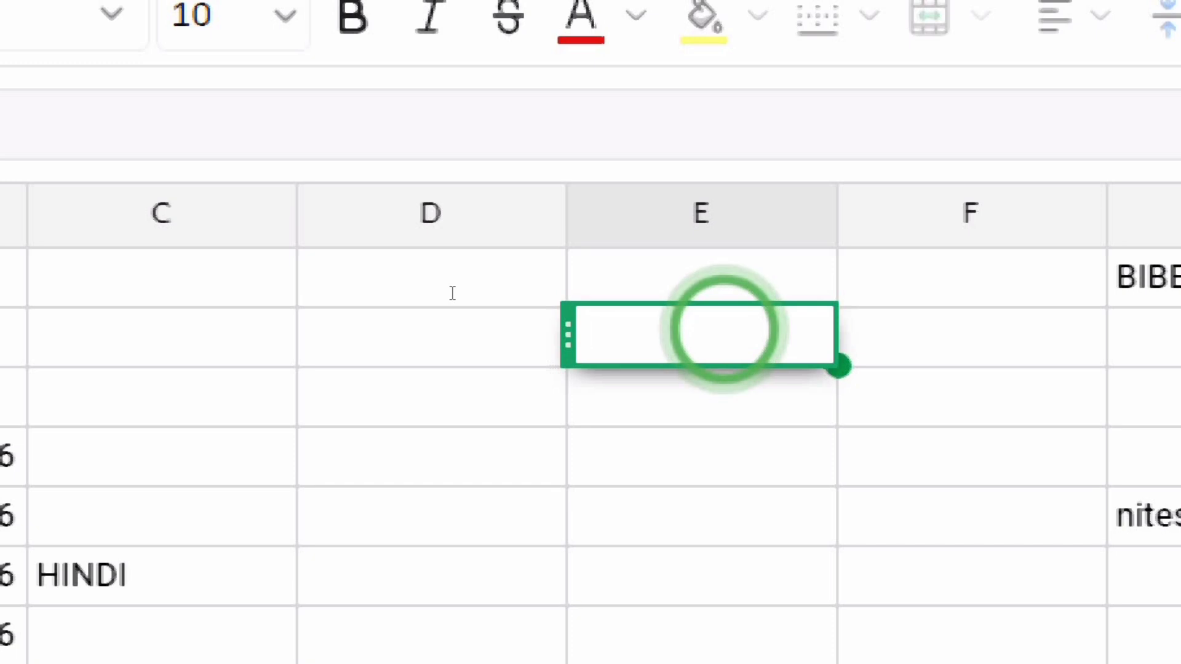
type("RISHABH")
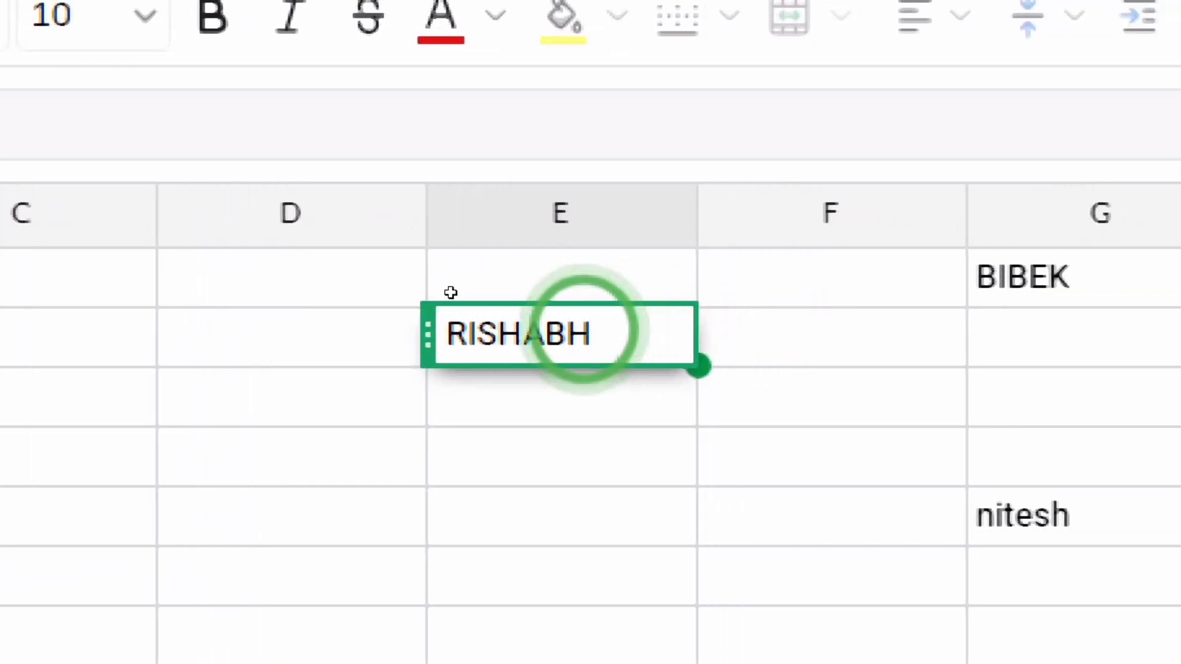
key("Tab")
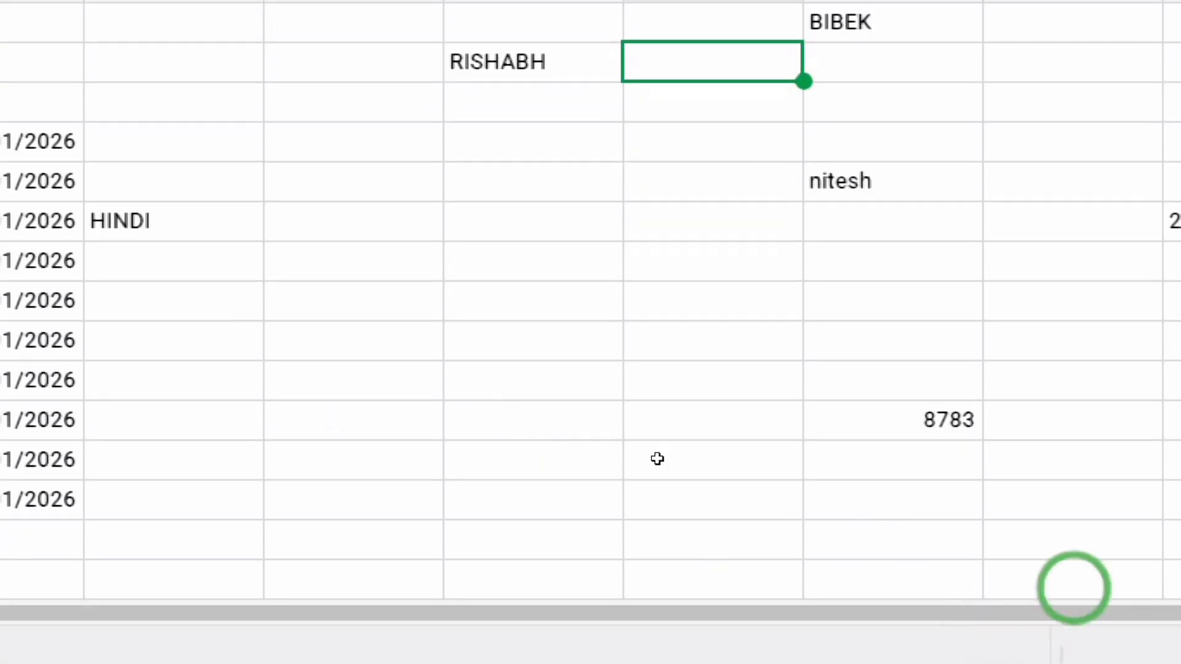
Change the value in G11 from 8783 to 2026.
double_click(955, 418)
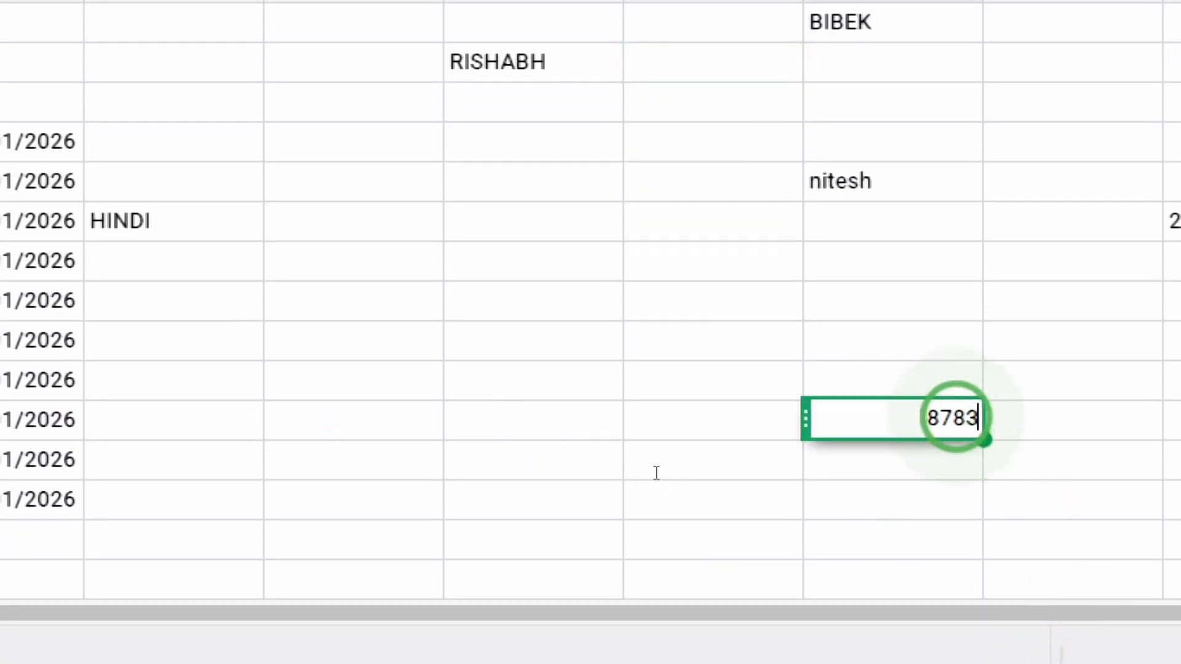
key("BackSpace")
key("BackSpace")
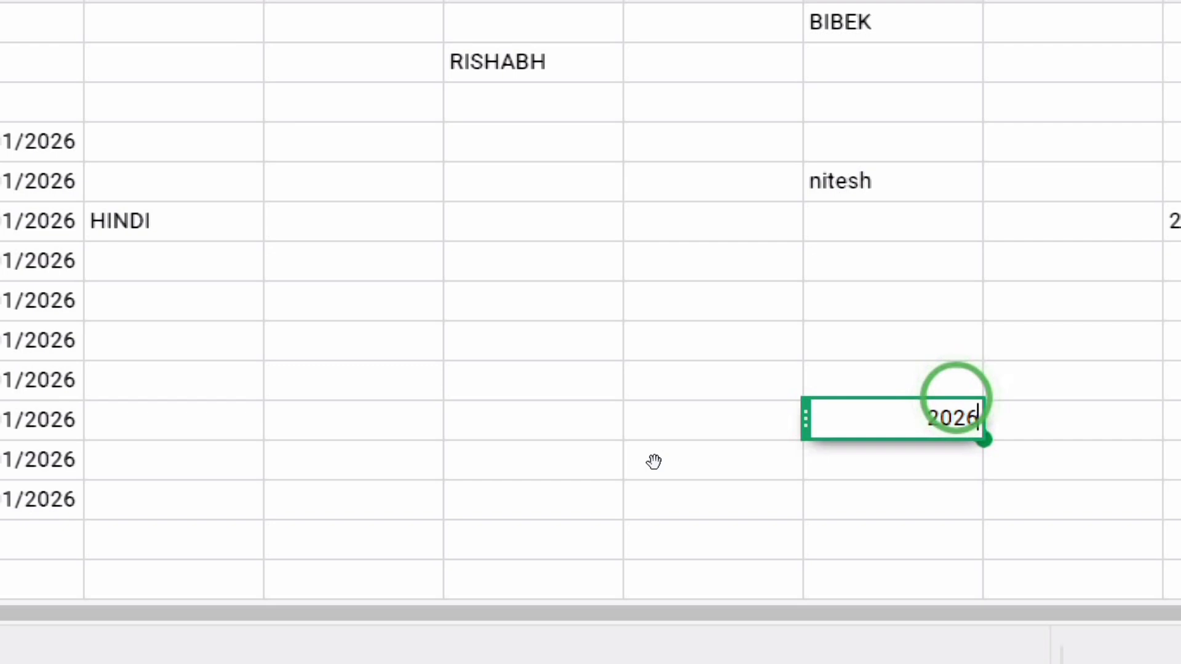
key("Return")
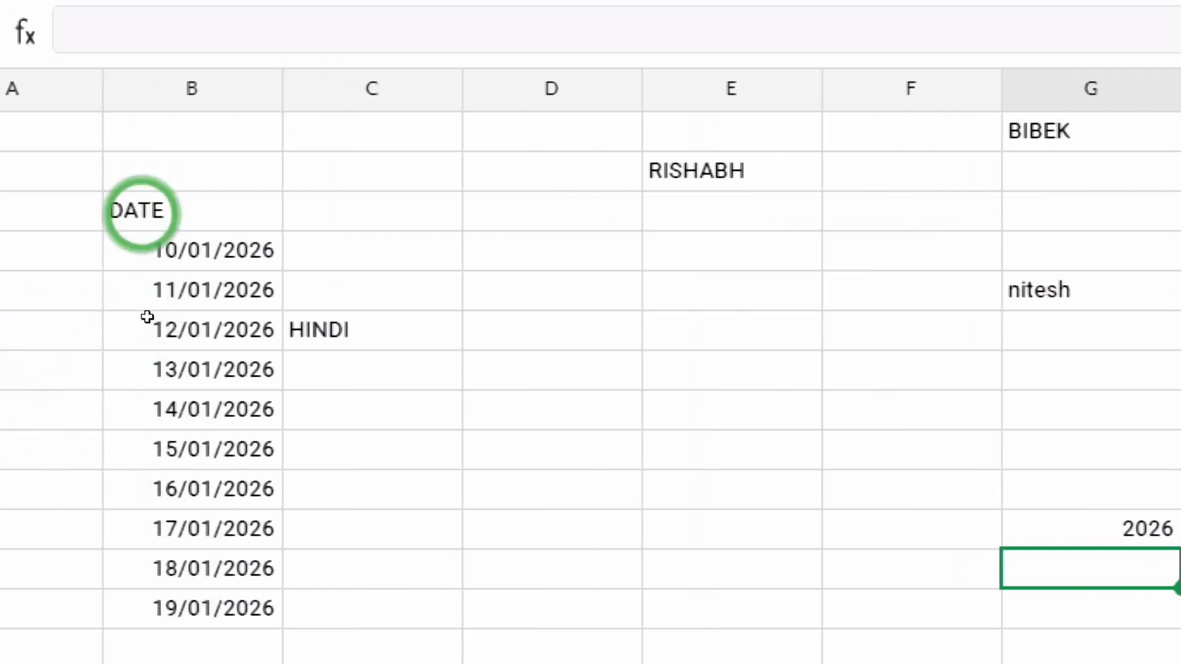
Toggle bold on the B3 DATE header repeatedly, ending unbolded.
left_click(139, 213)
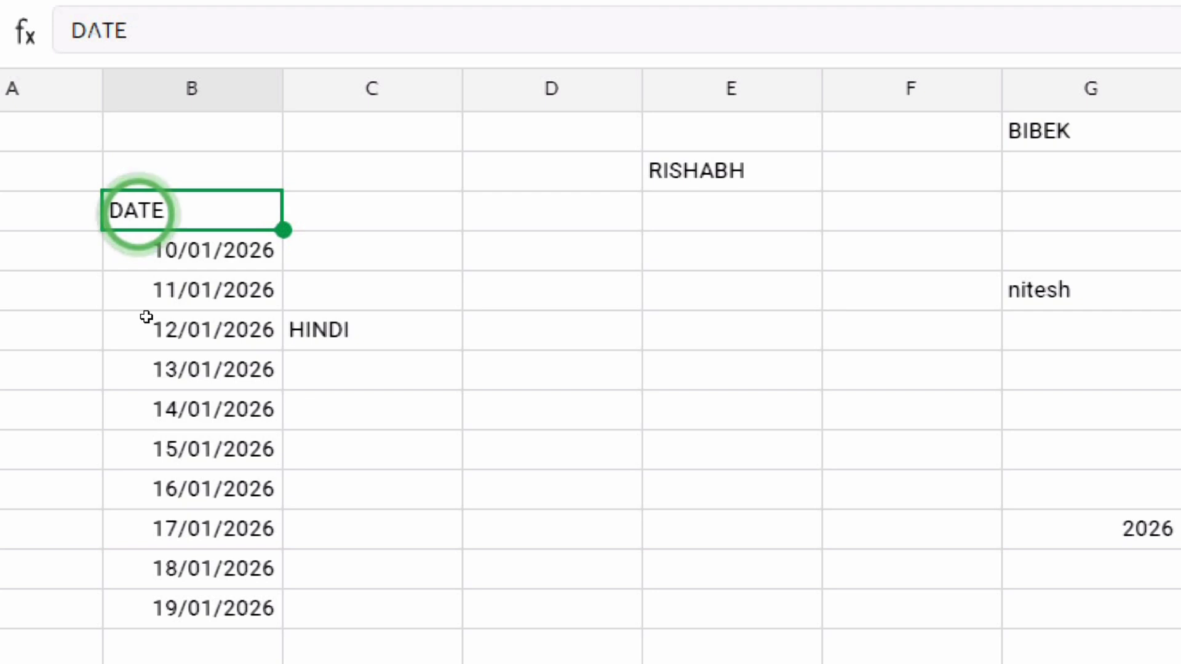
key("ctrl+a")
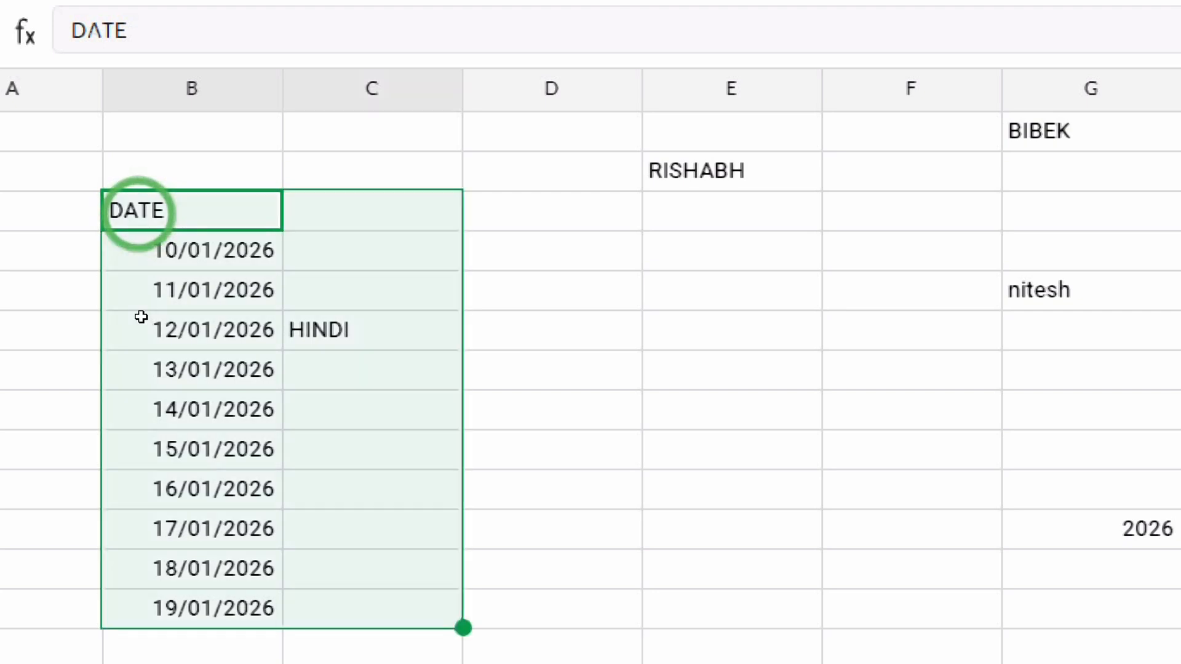
left_click(664, 383)
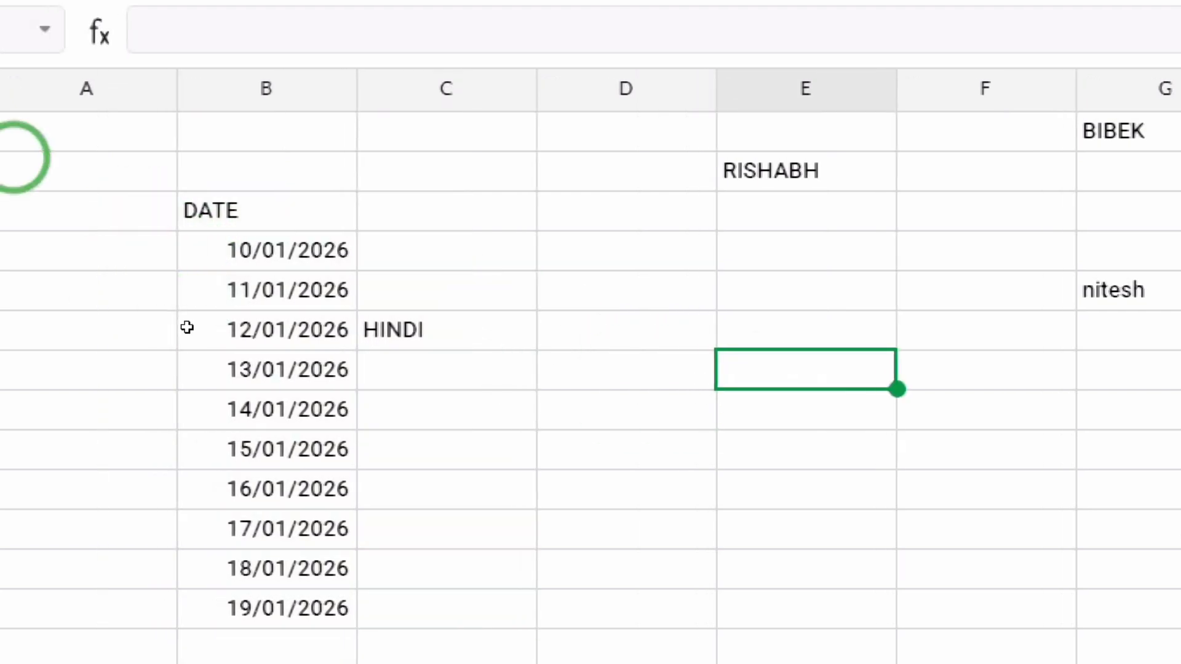
left_click(173, 212)
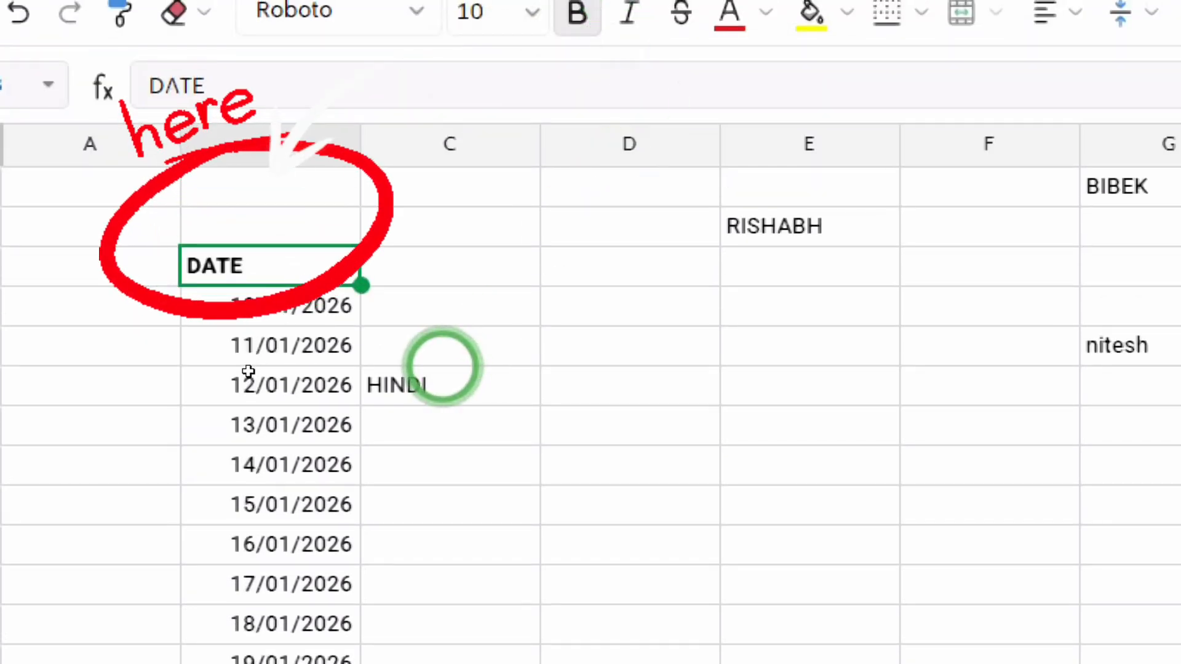
key("ctrl+b")
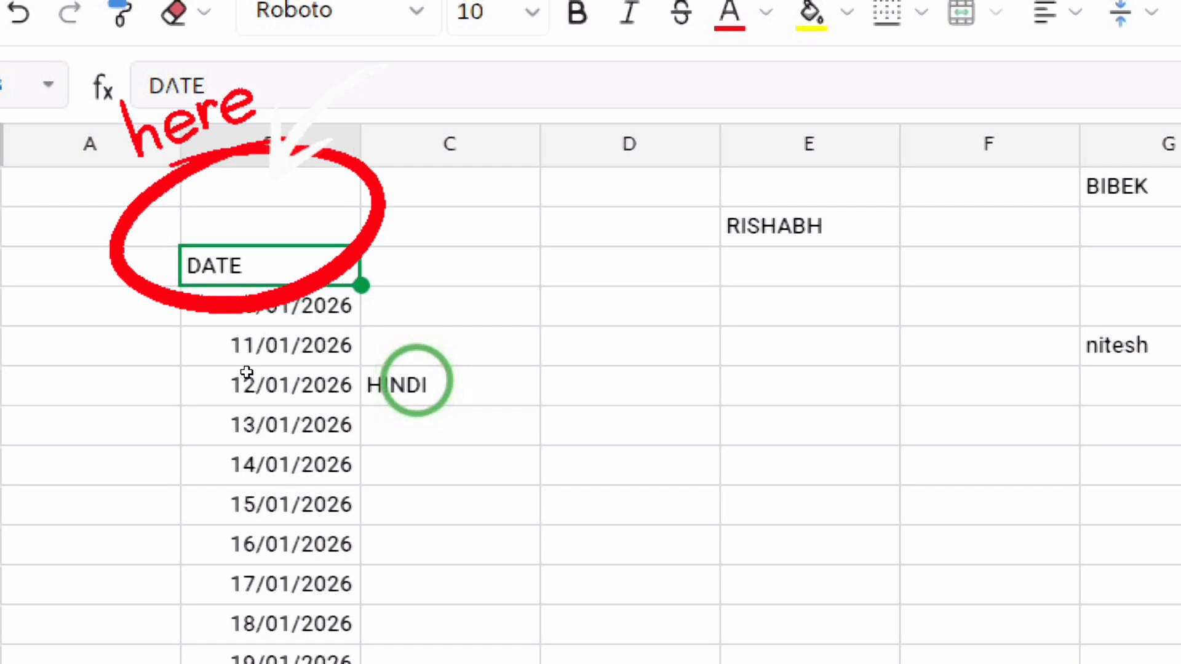
key("ctrl+b")
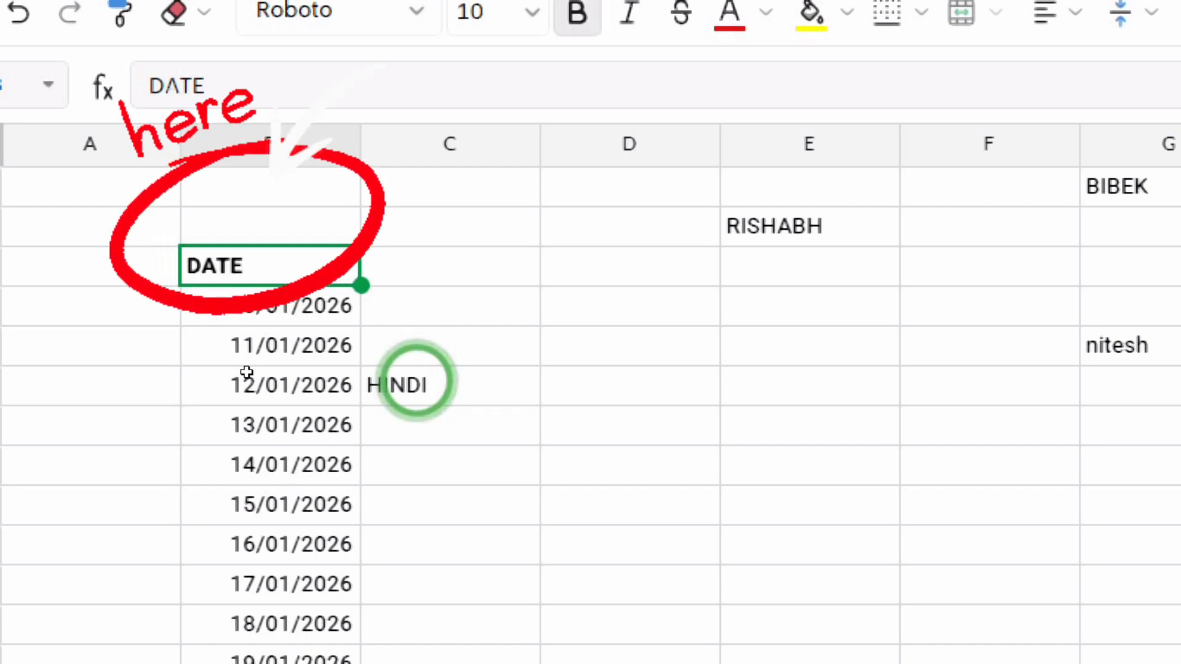
key("ctrl+b")
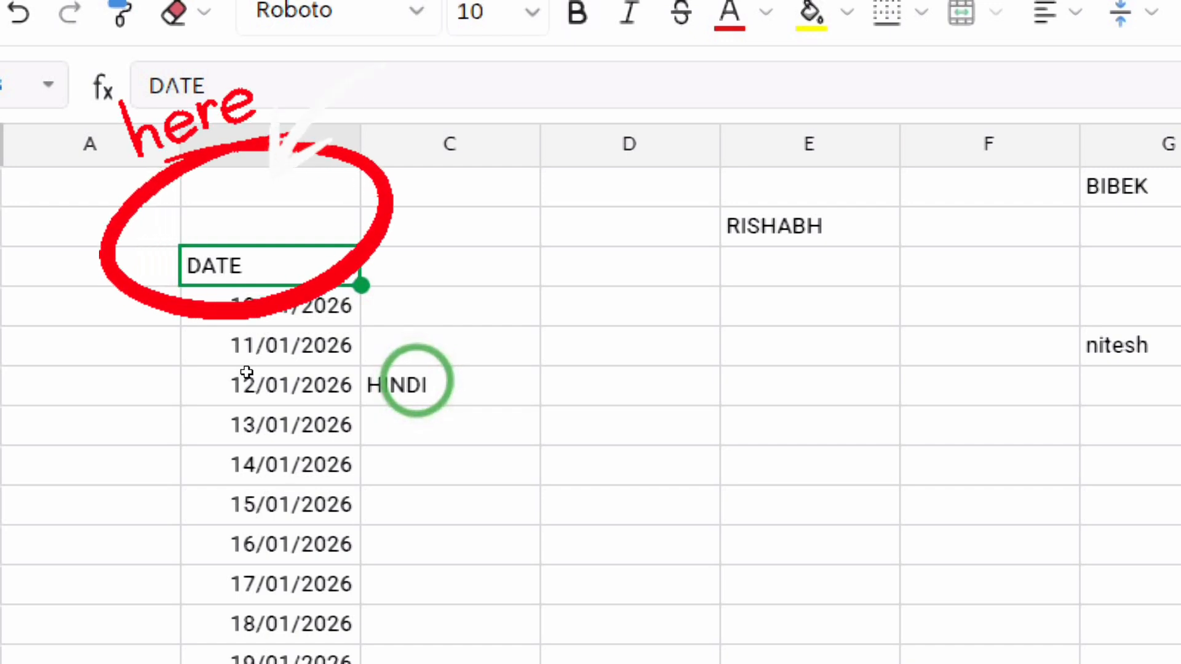
key("ctrl+b")
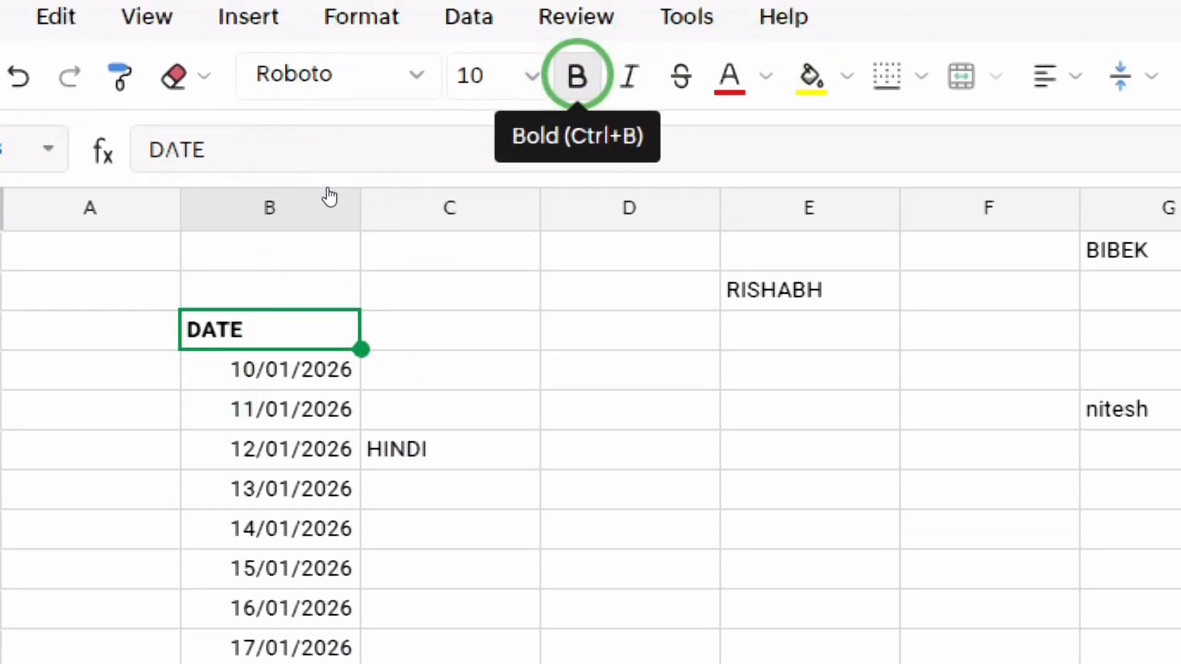
key("ctrl+b")
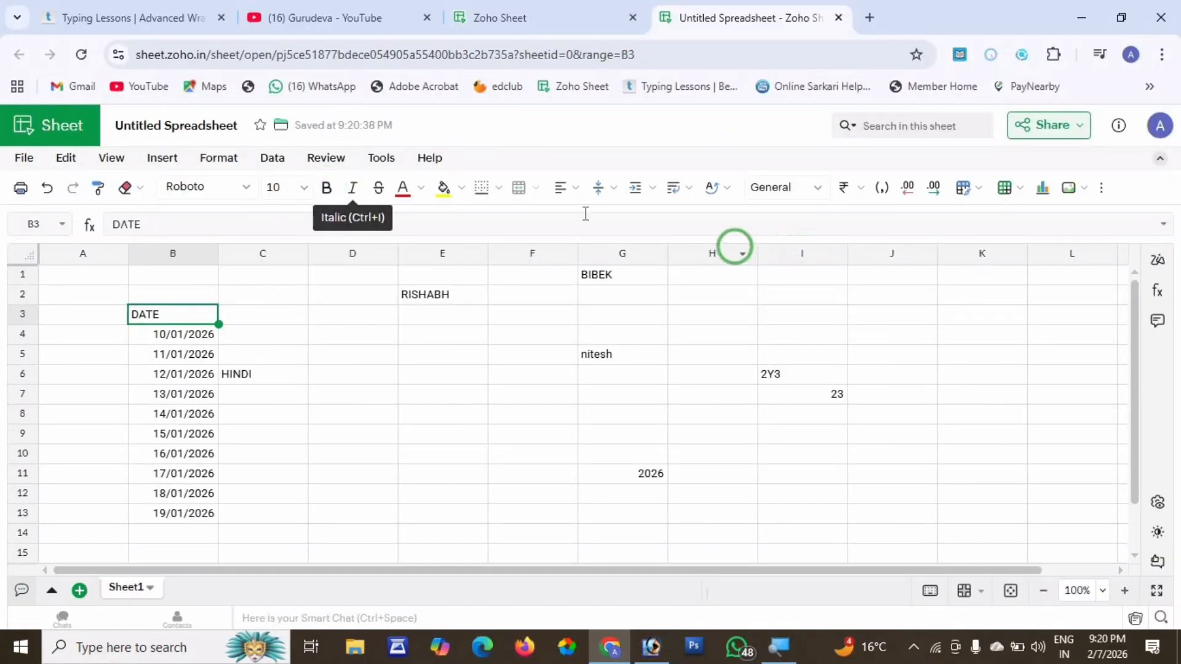
Bold the DATE header and colour the 10/01/2026 date in B4 red.
left_click(331, 191)
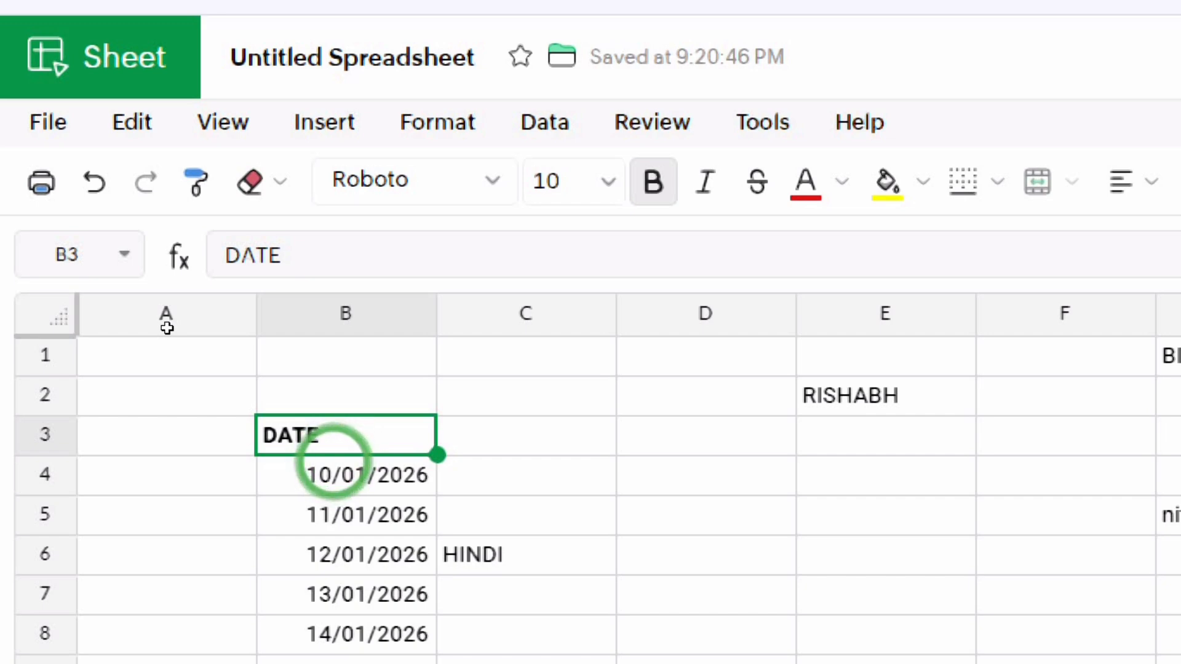
left_click(319, 478)
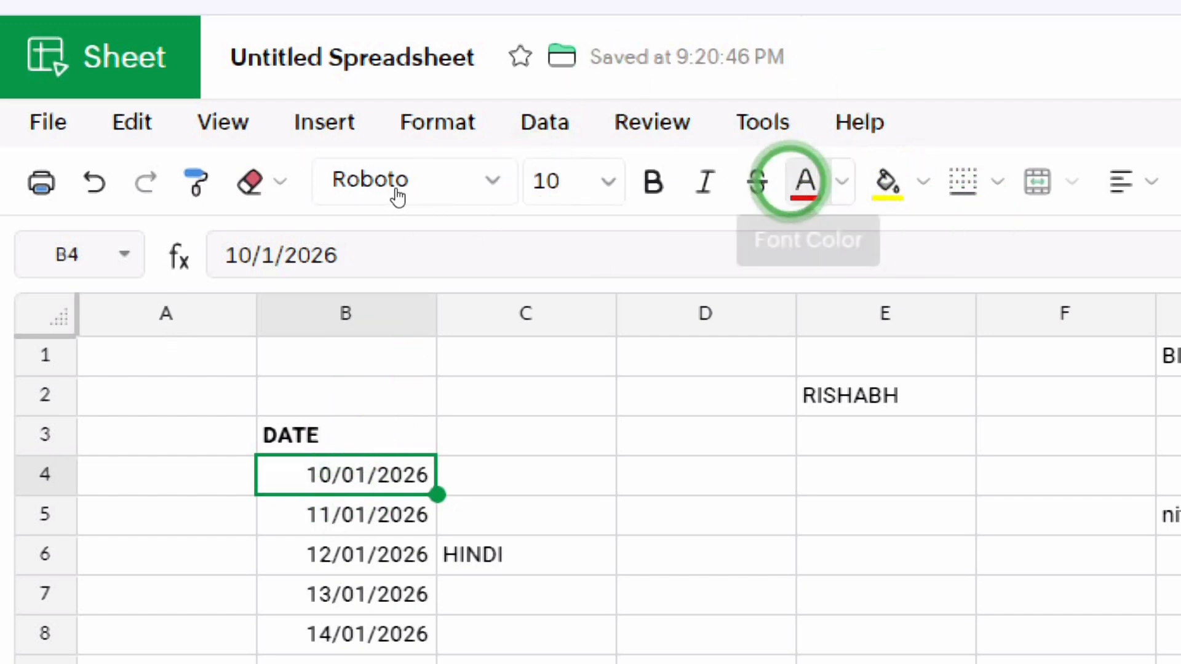
left_click(805, 181)
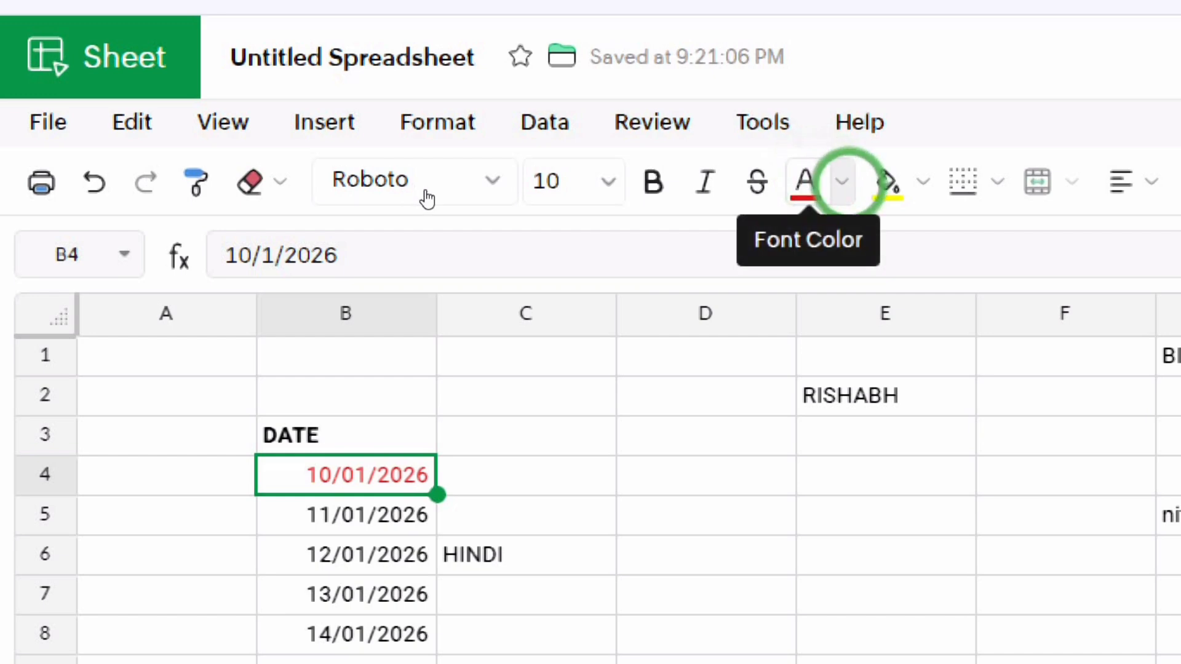
left_click(840, 180)
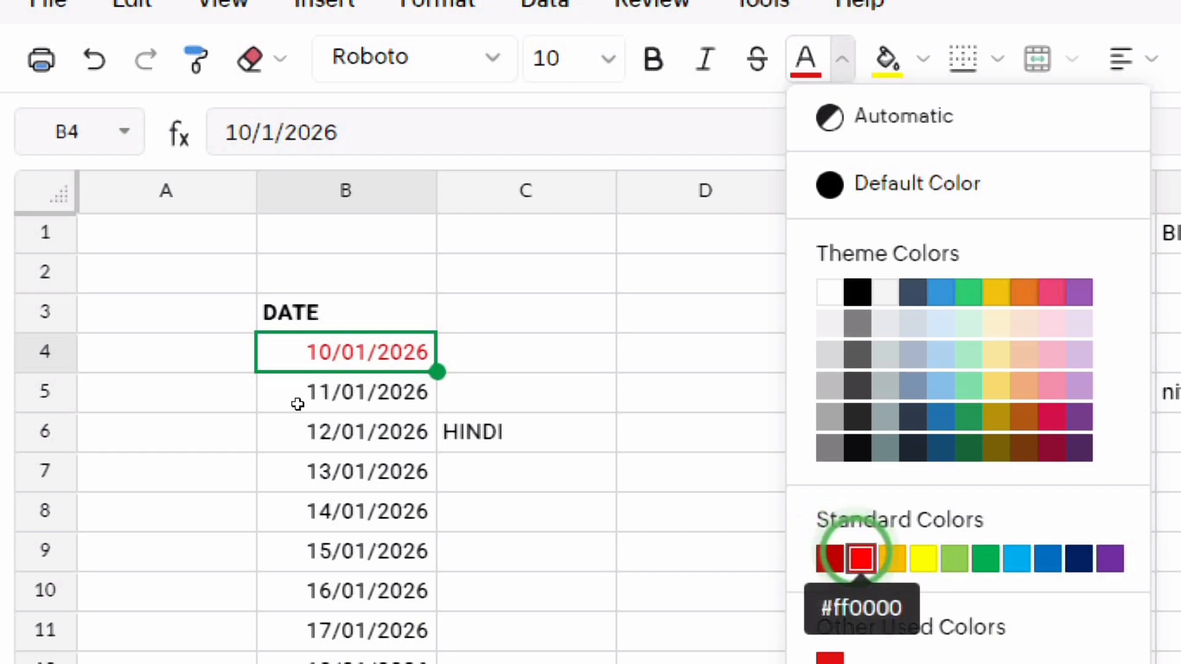
left_click(858, 558)
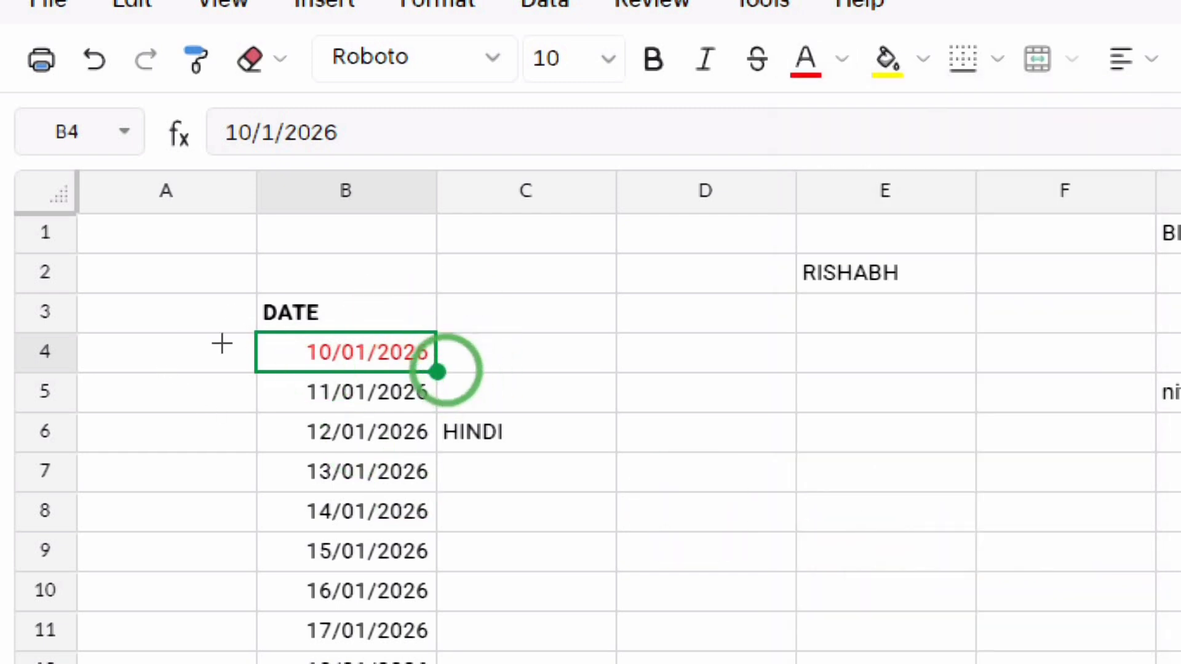
Extend the red text formatting down to B10 (16/01/2026).
left_click_drag(438, 372, 388, 600)
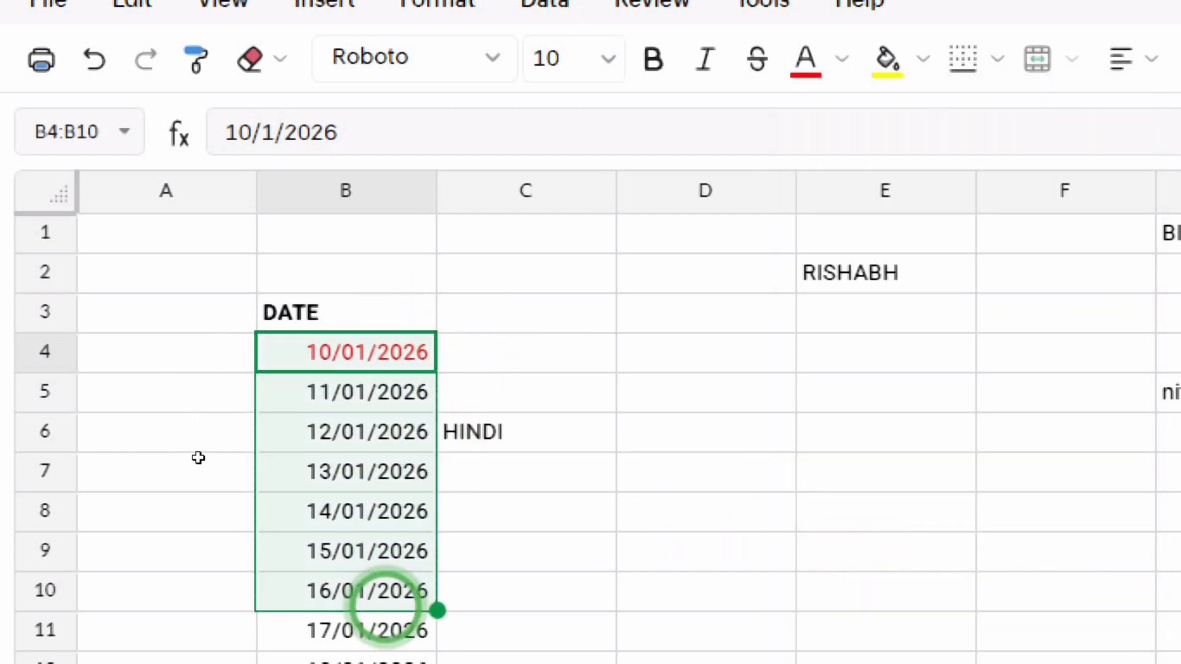
left_click(517, 501)
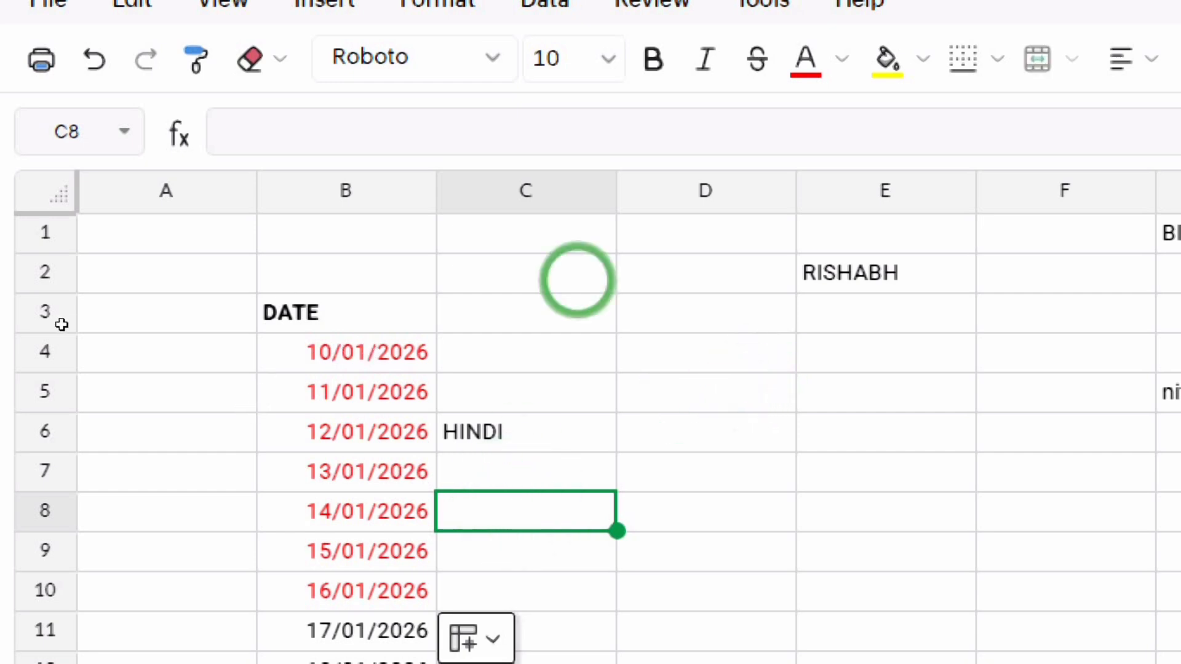
left_click(335, 353)
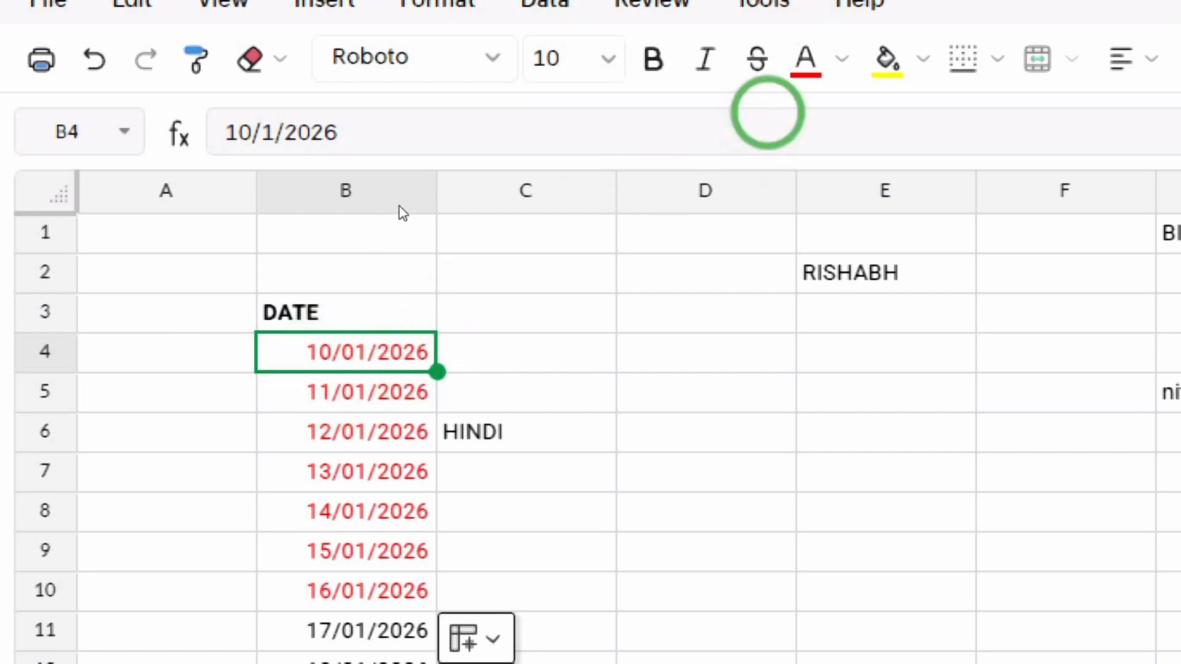
Give B4 a yellow fill and extend it down to B12 (18/01/2026).
left_click(923, 59)
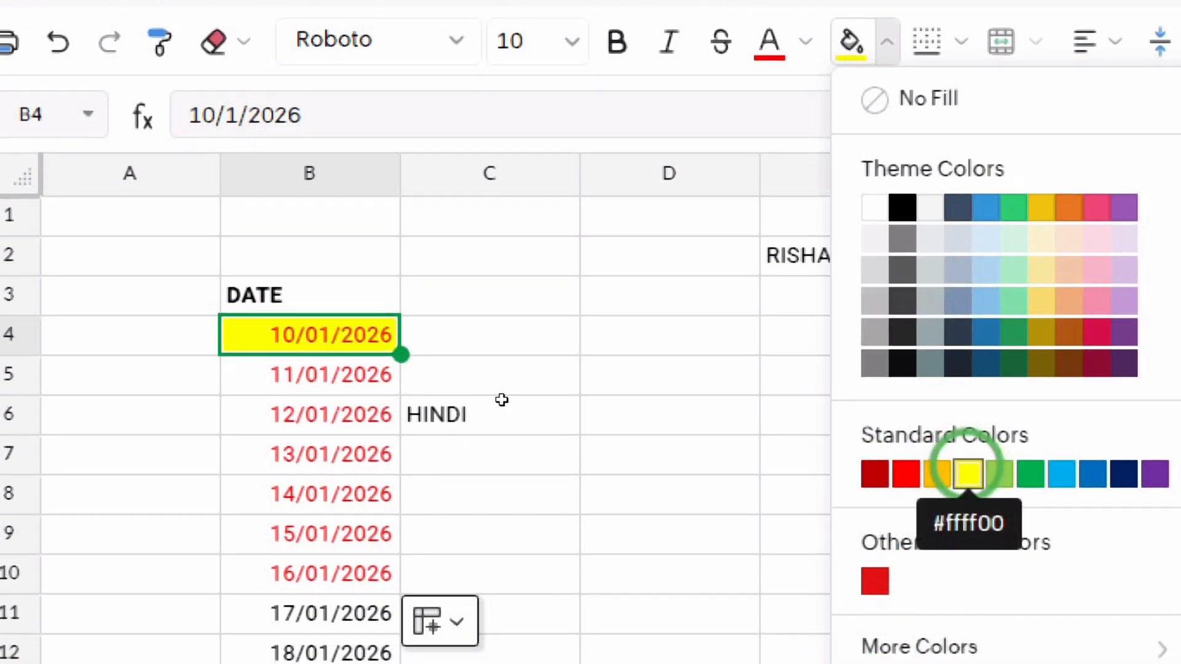
left_click(969, 474)
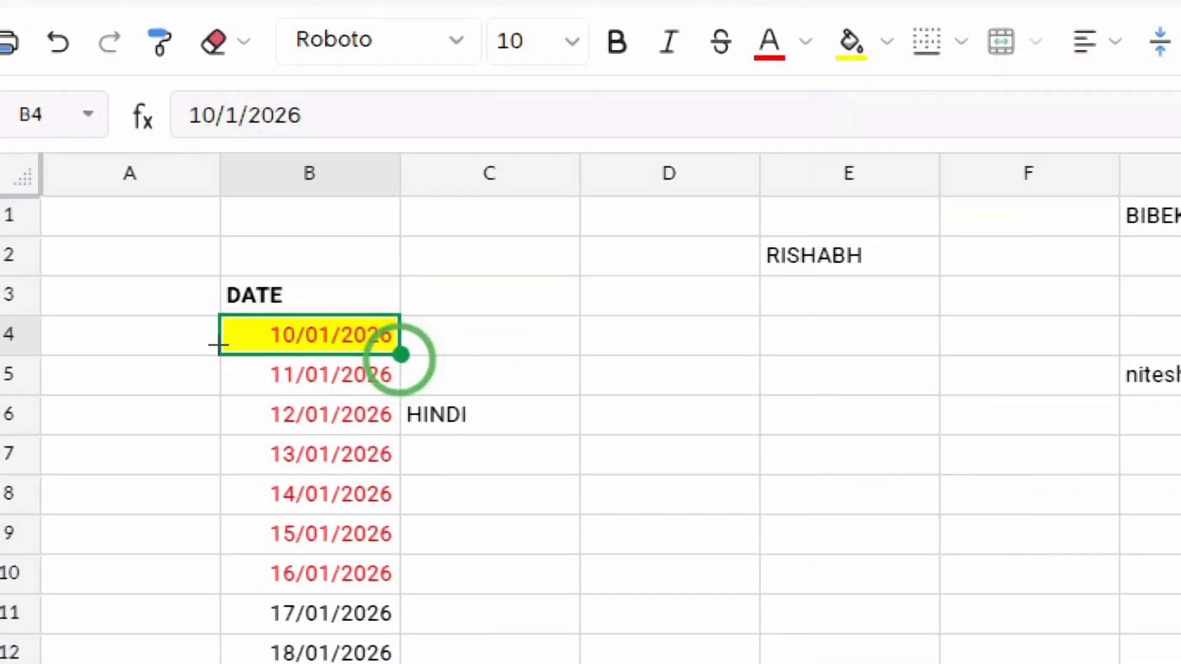
left_click_drag(401, 355, 375, 653)
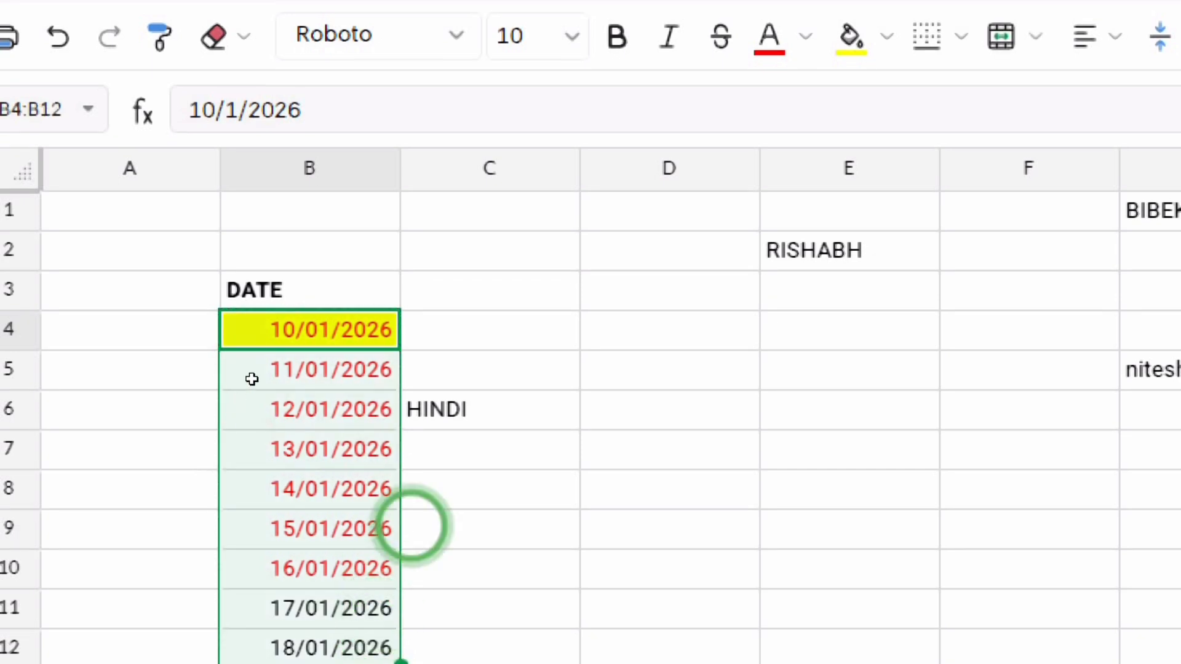
left_click(602, 399)
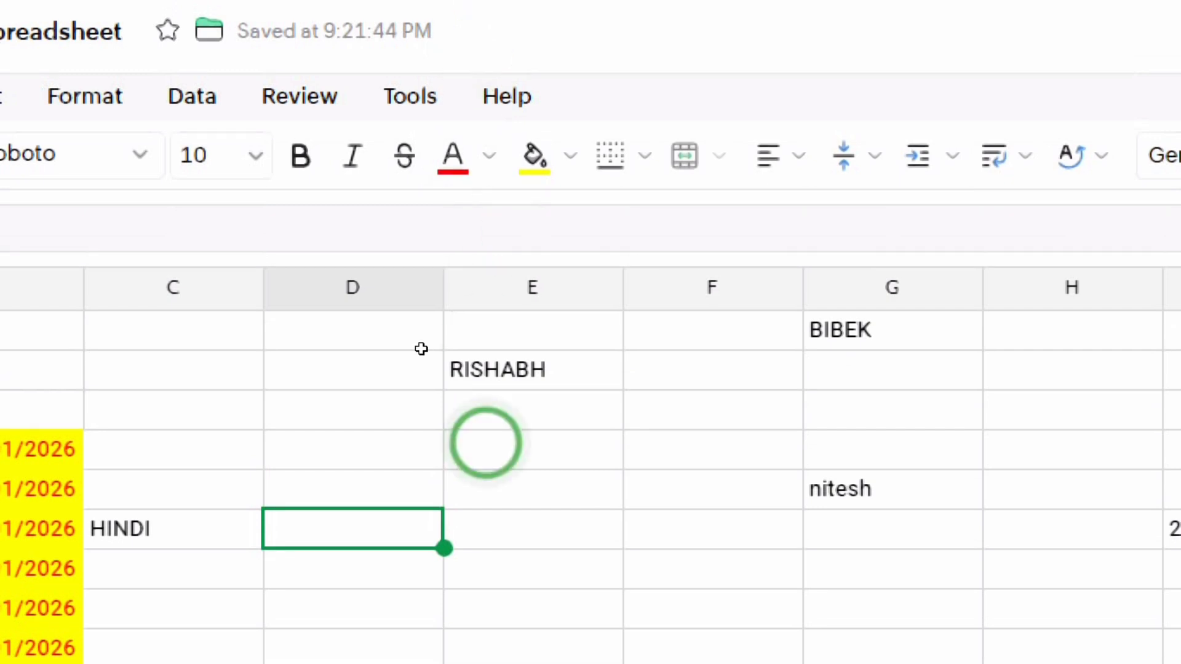
left_click(510, 335)
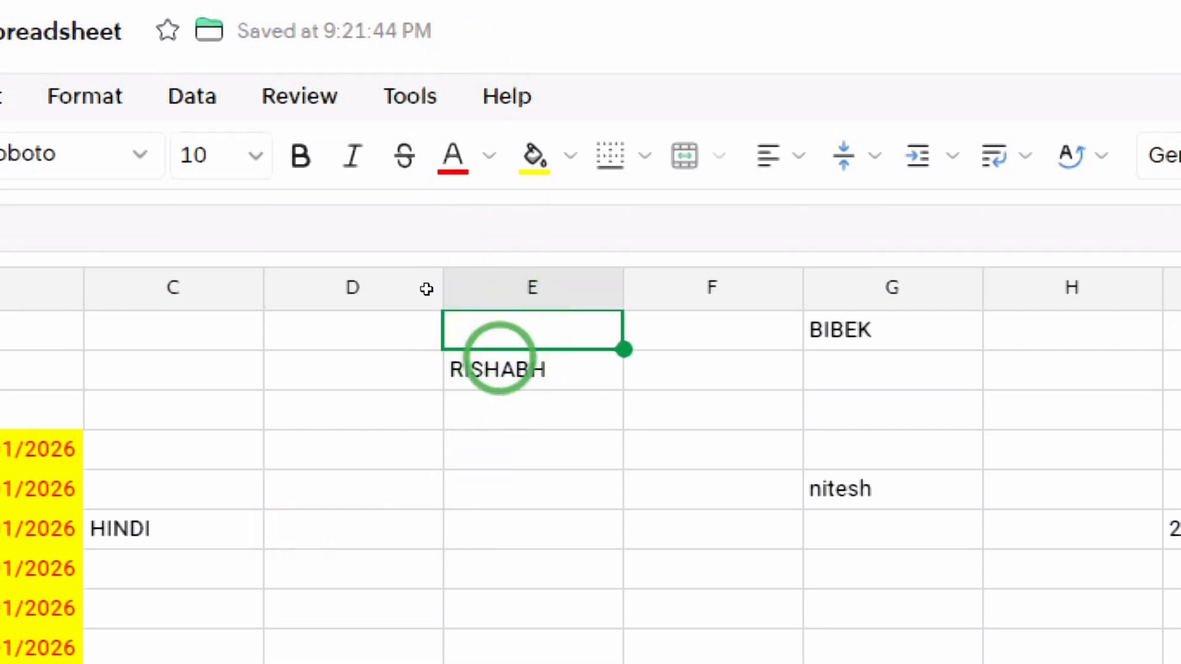
left_click(499, 357)
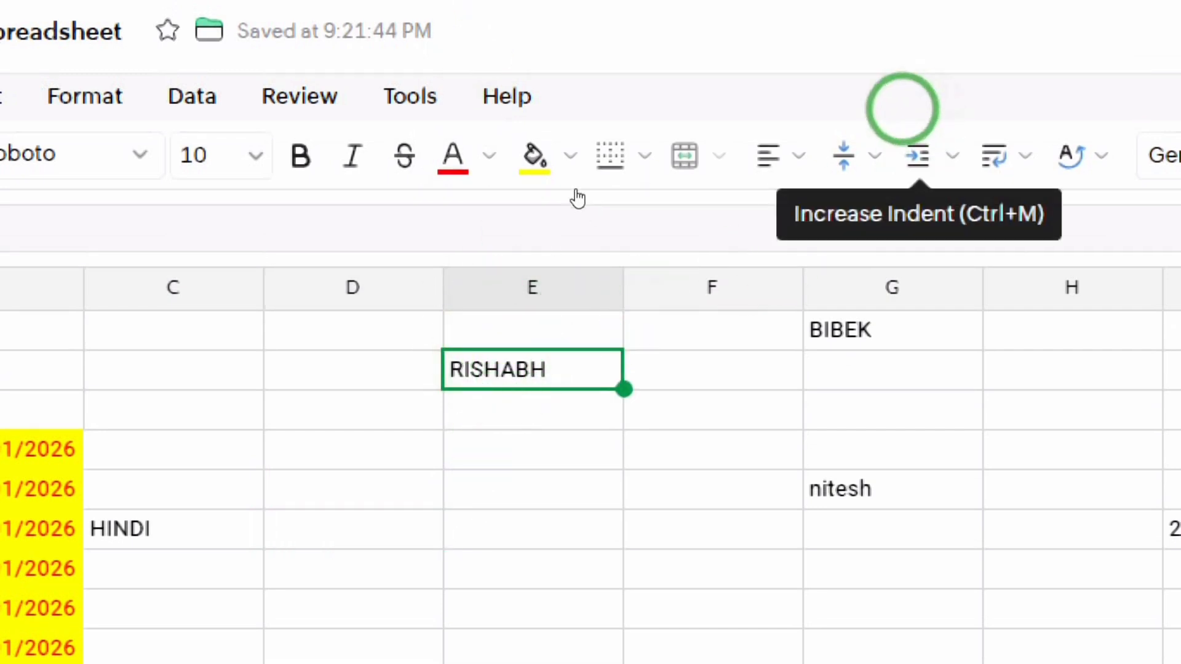
left_click(790, 150)
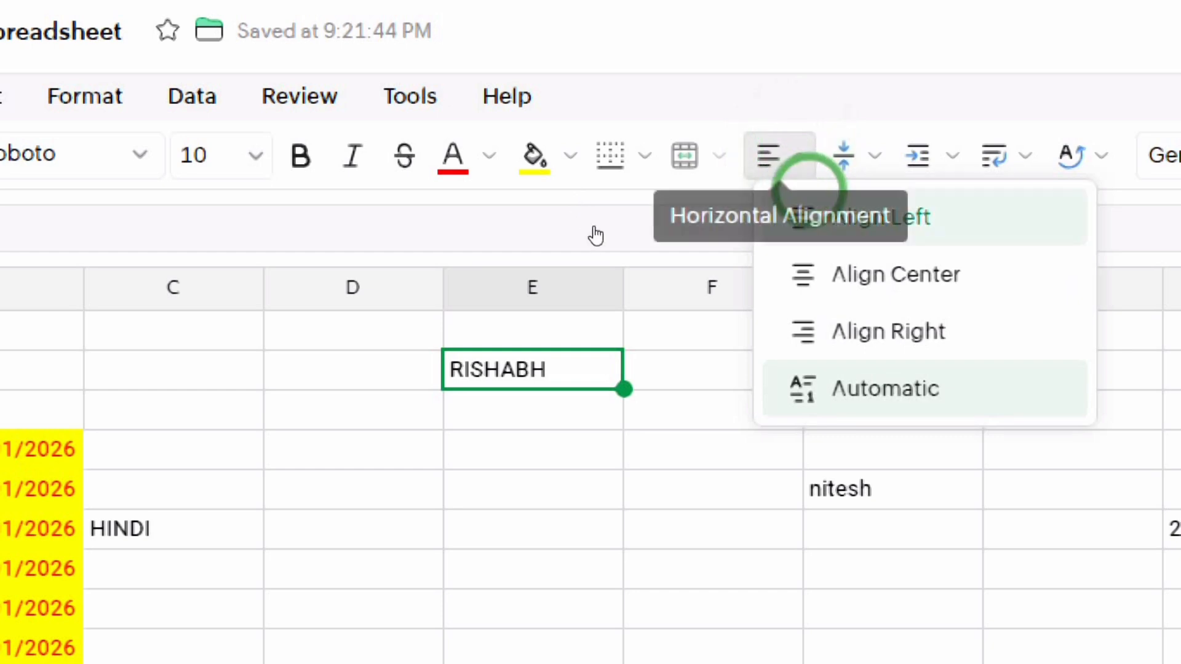
left_click(839, 219)
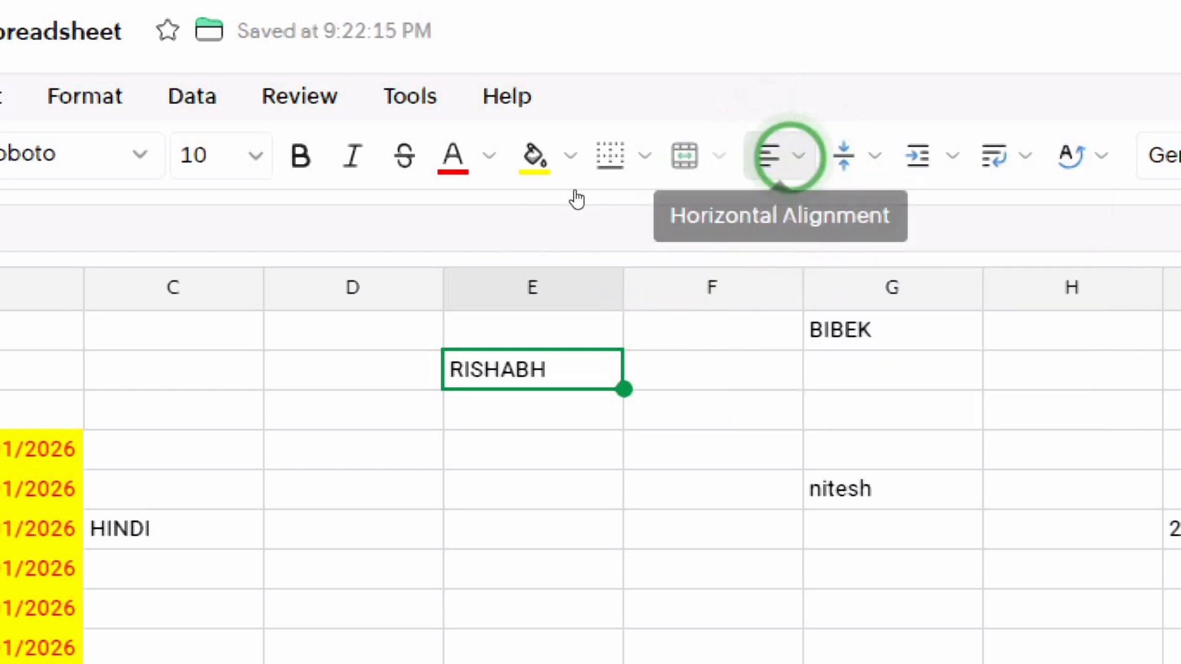
left_click(791, 155)
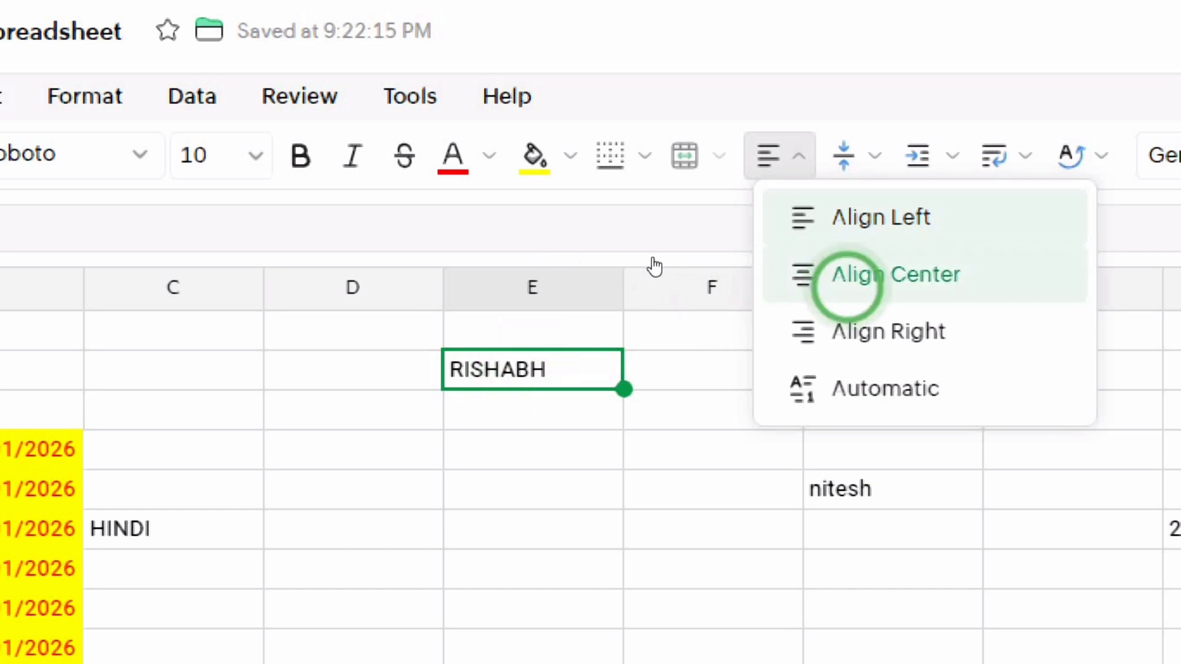
left_click(898, 274)
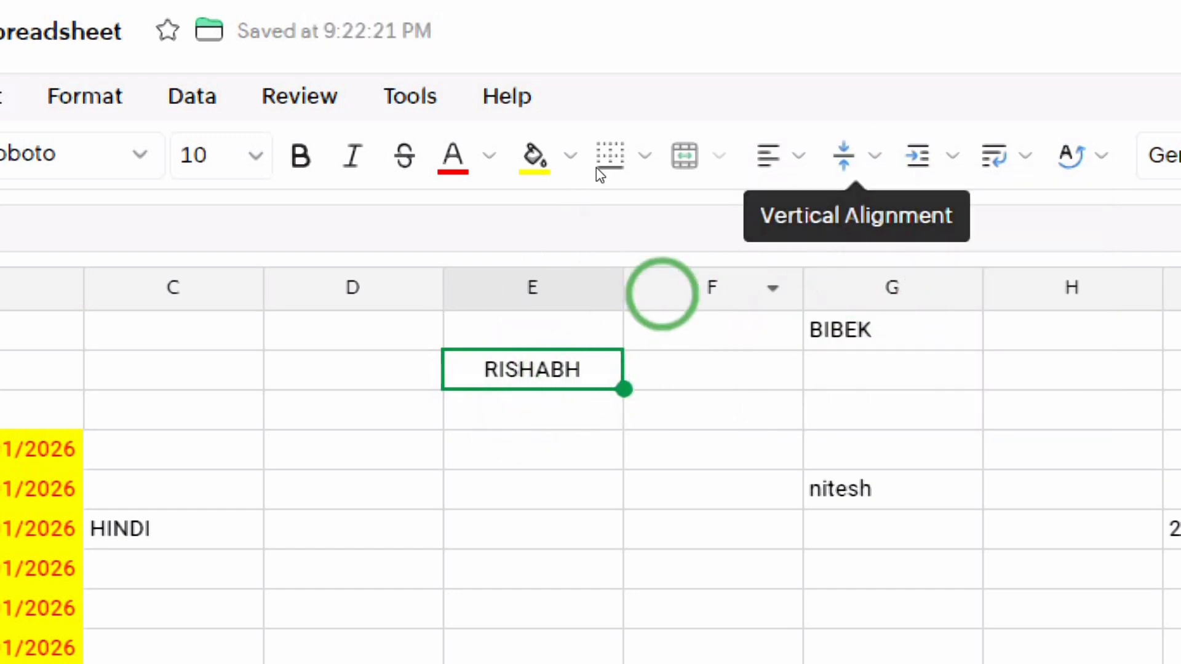
left_click(790, 155)
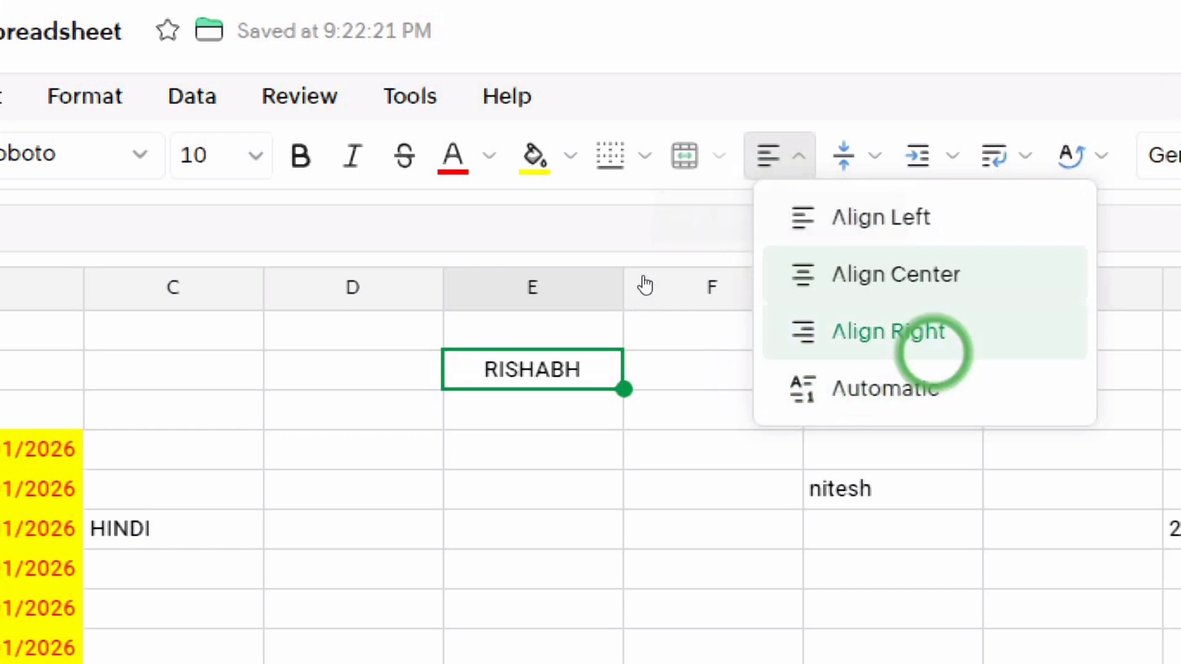
left_click(932, 348)
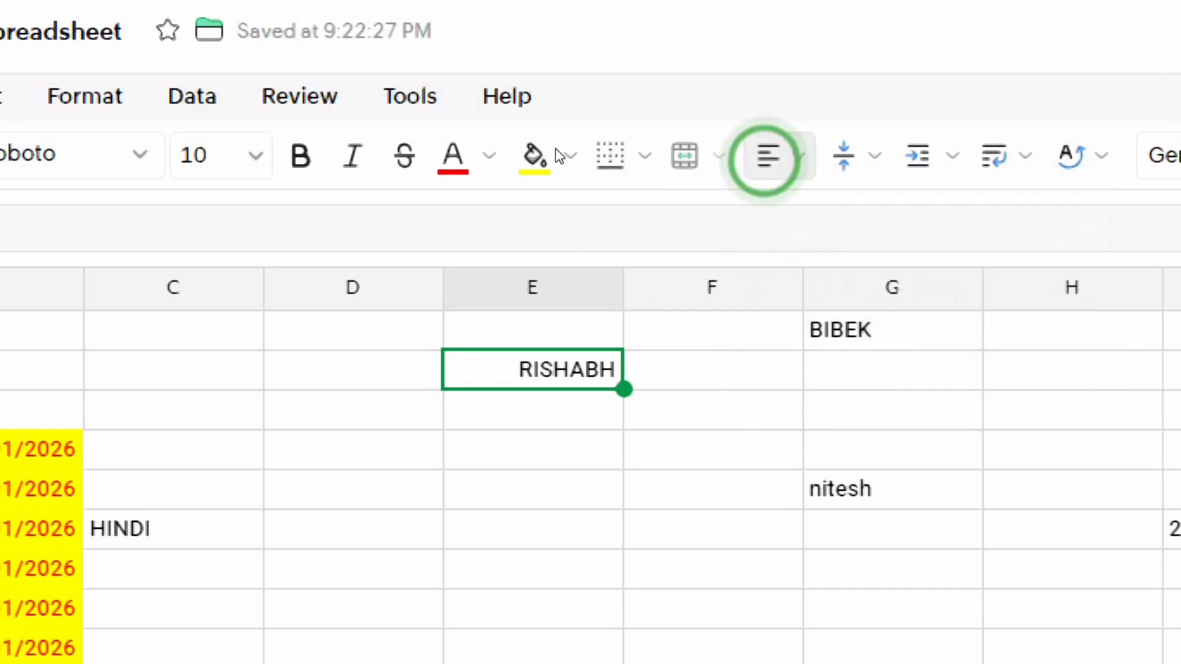
left_click(776, 155)
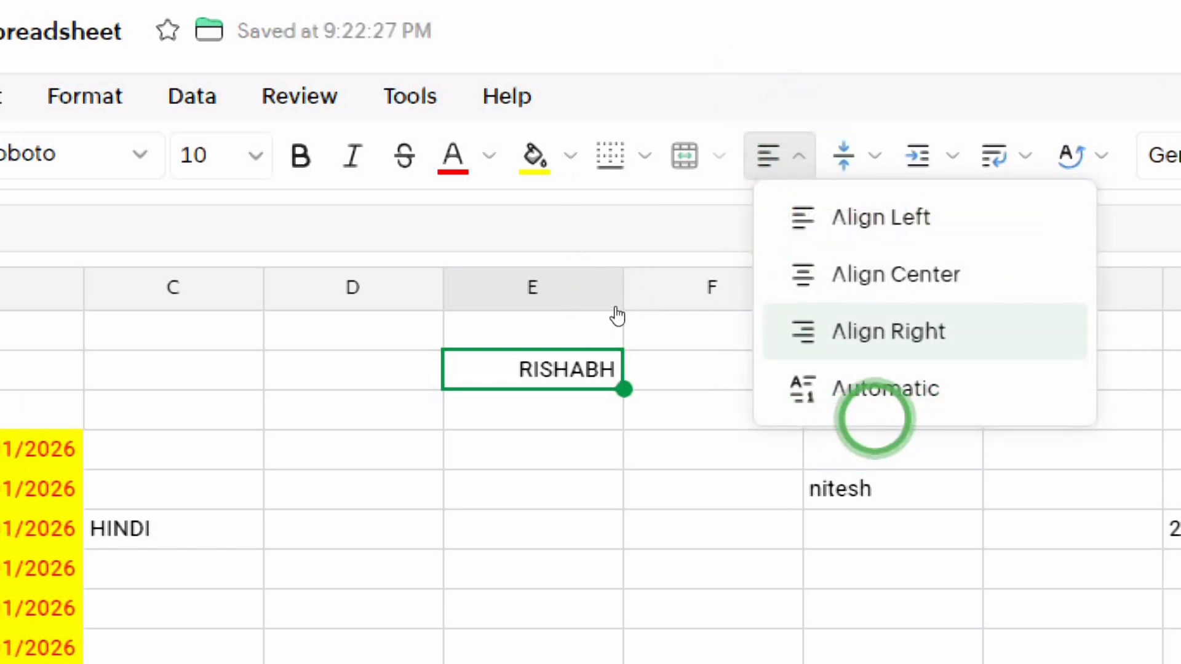
left_click(876, 389)
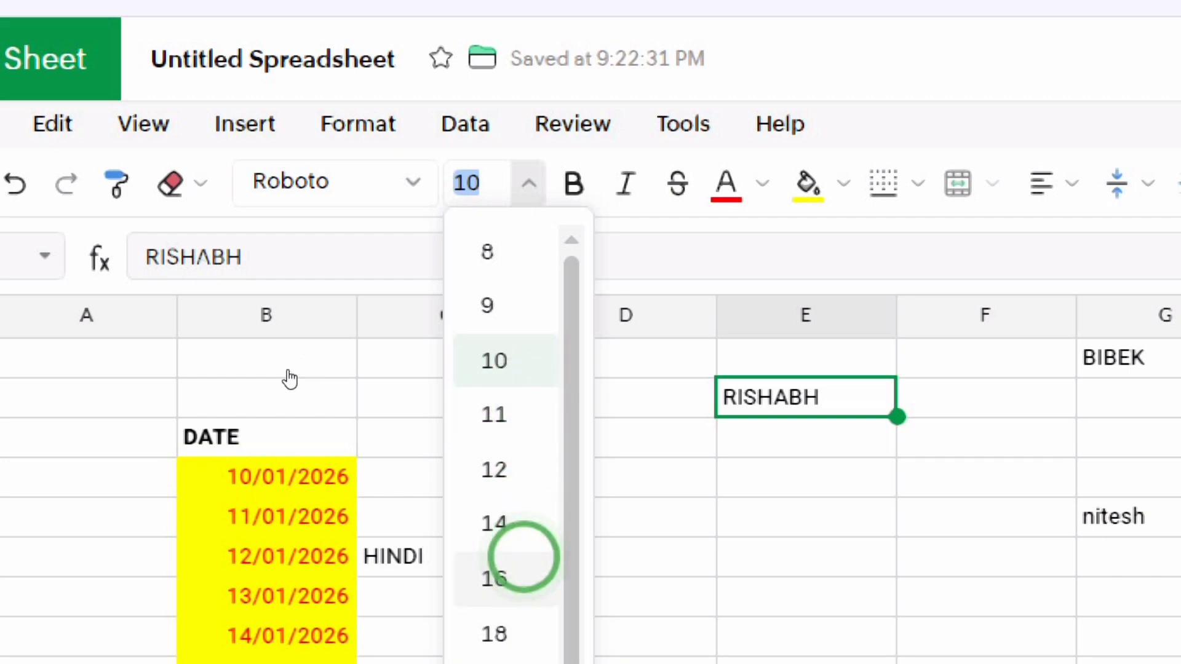
Set the name in E2 to font size 28, enlarging row 2.
left_click(494, 523)
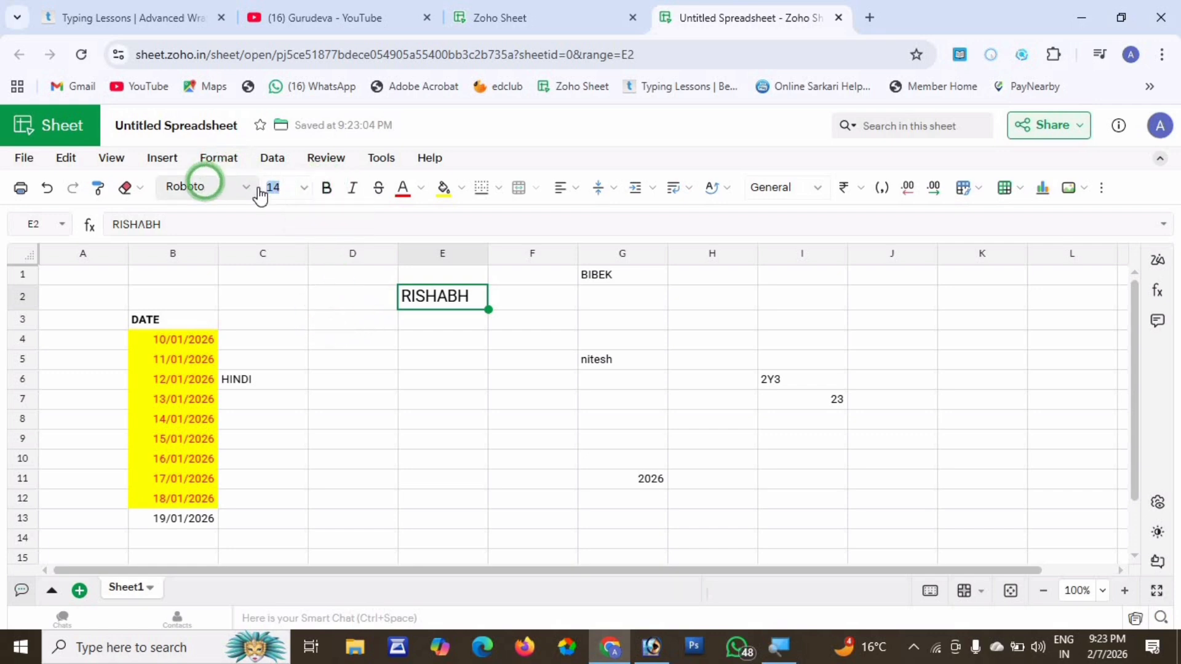
left_click(306, 188)
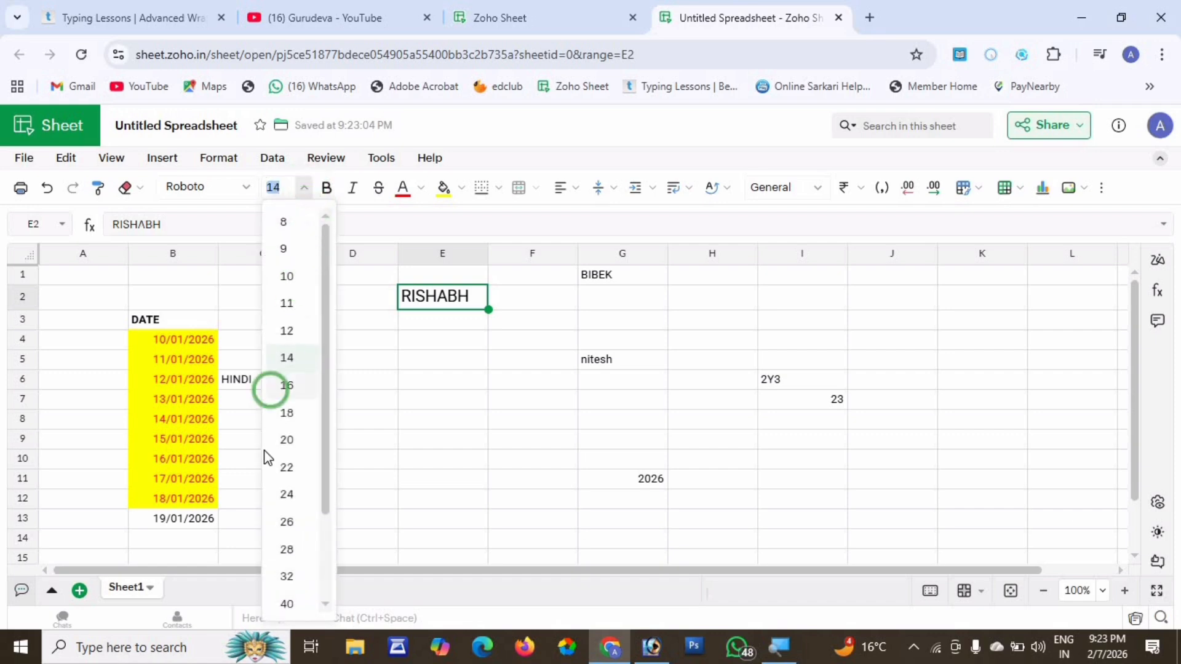
left_click(280, 554)
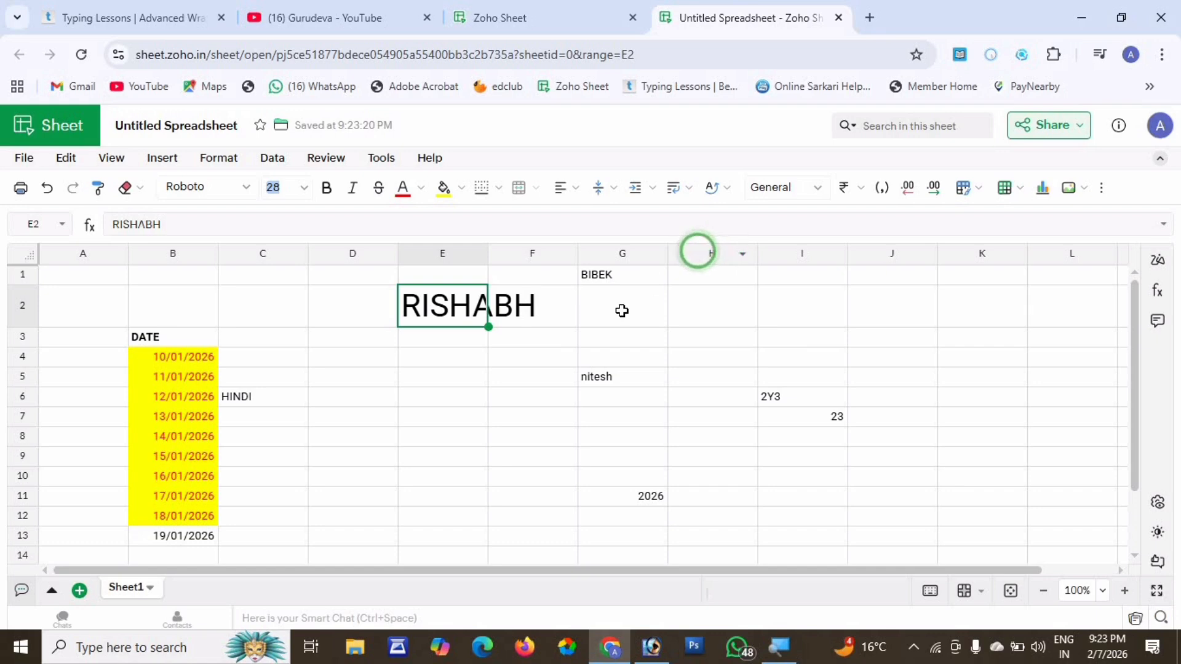
left_click(481, 306)
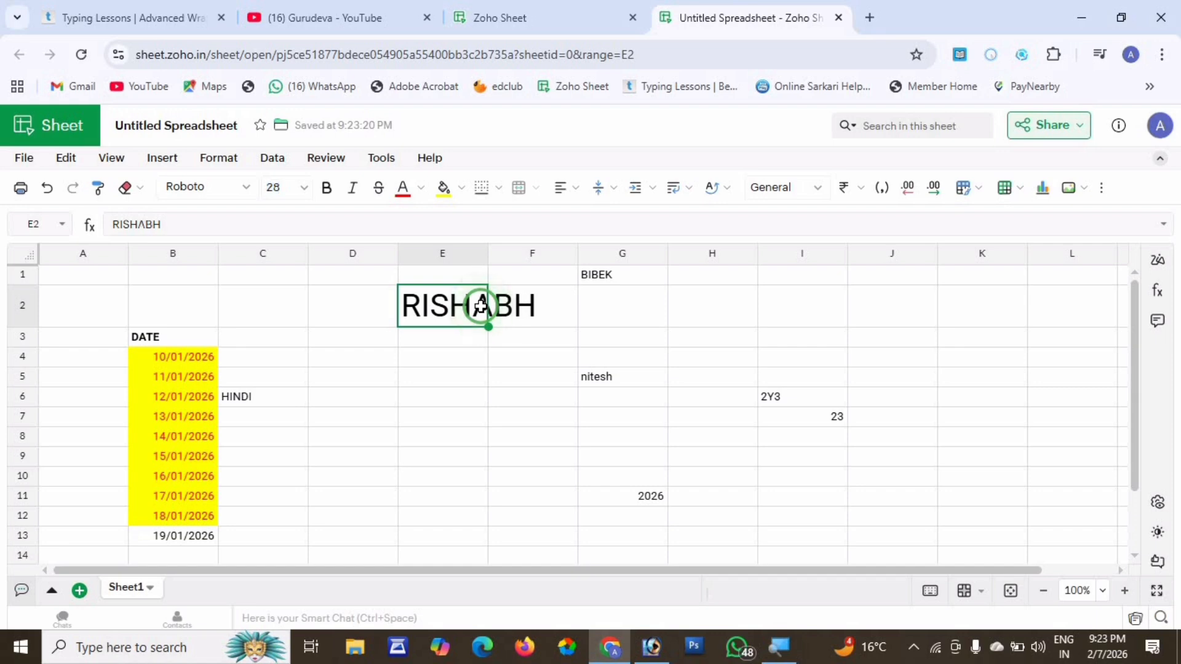
left_click(477, 311)
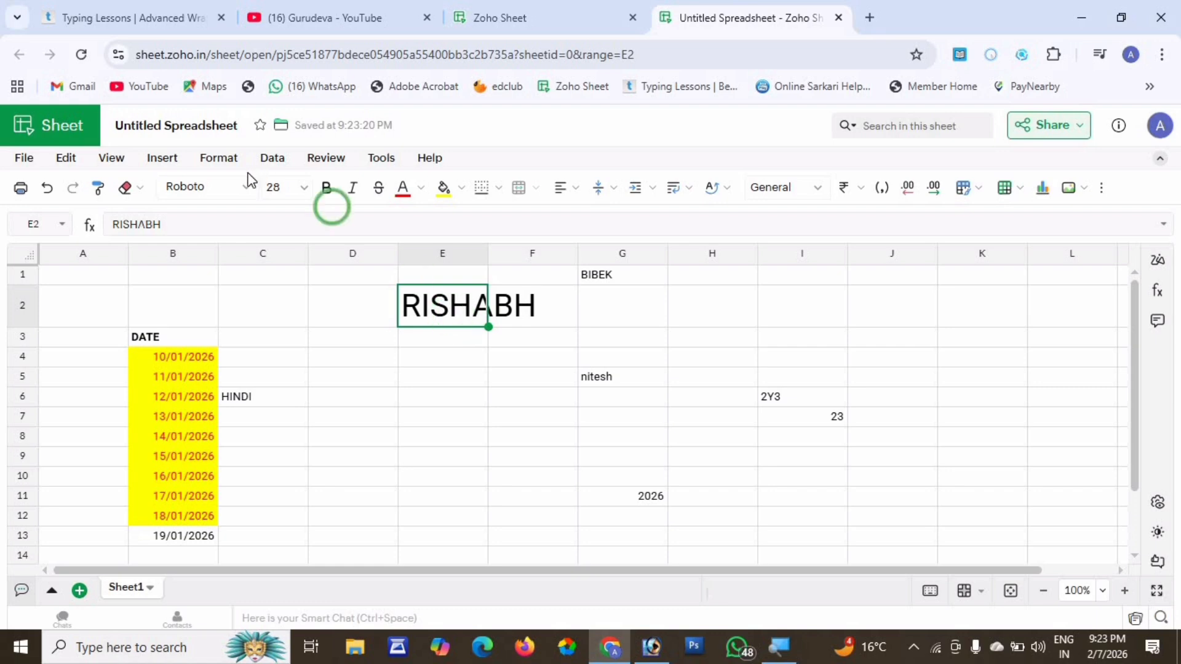
Apply Wrap to cell E2 so RISHABH breaks onto two lines and row 2 grows taller.
left_click(220, 161)
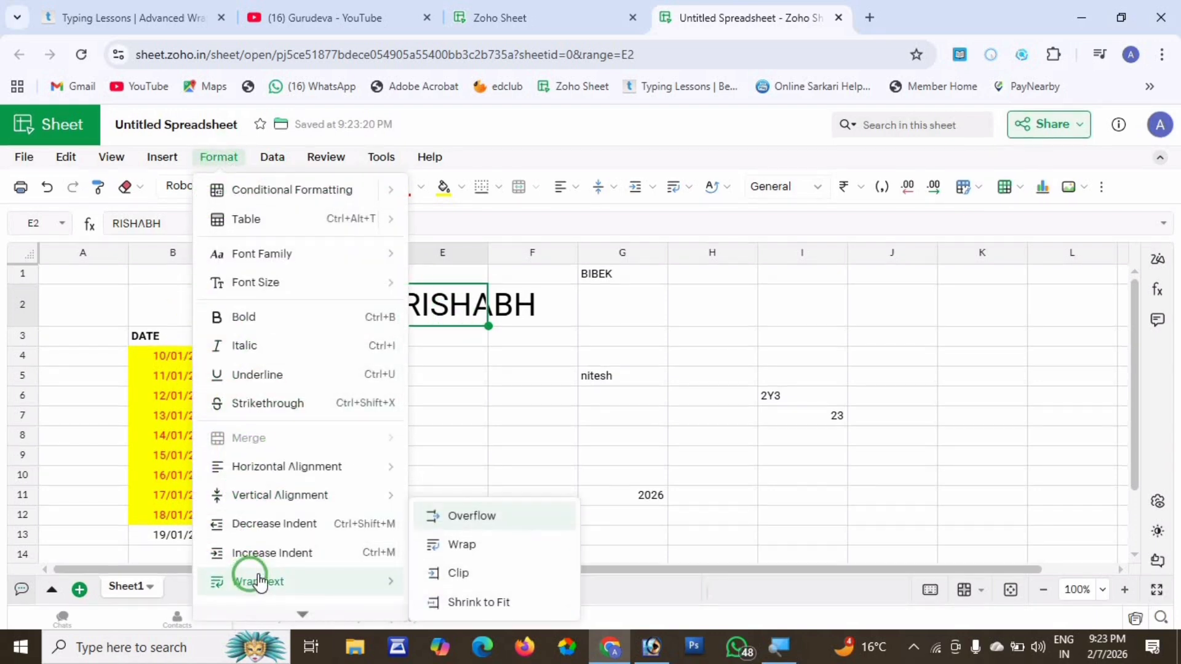
scroll(258, 579, "down", 1)
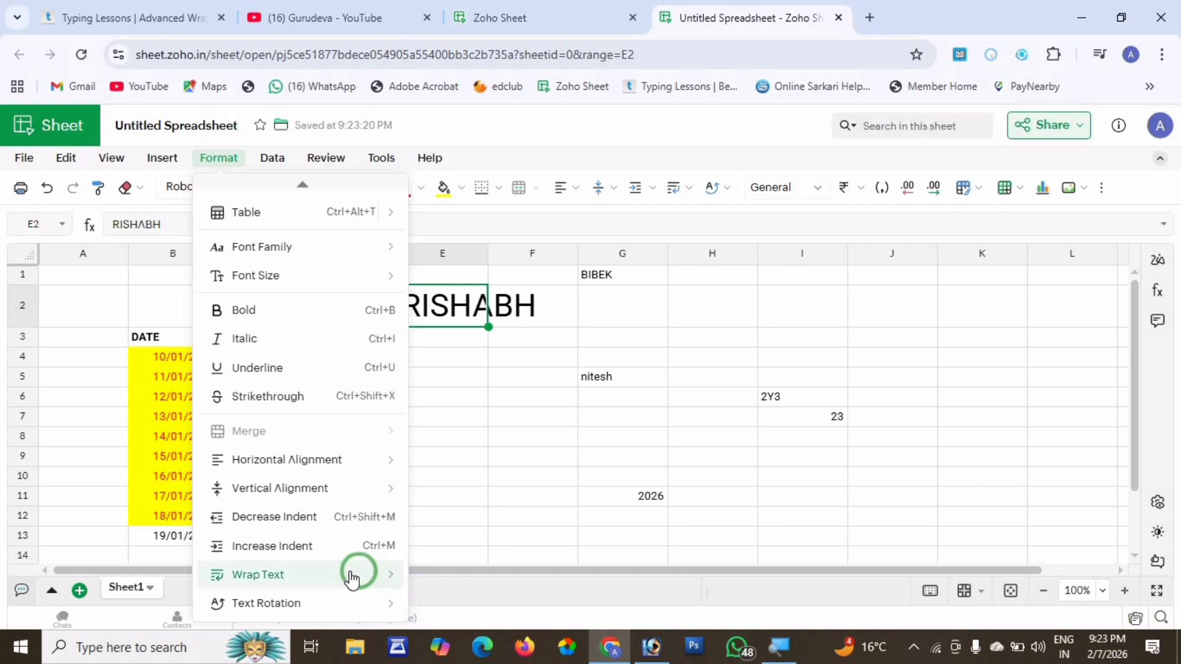
mouse_move(378, 574)
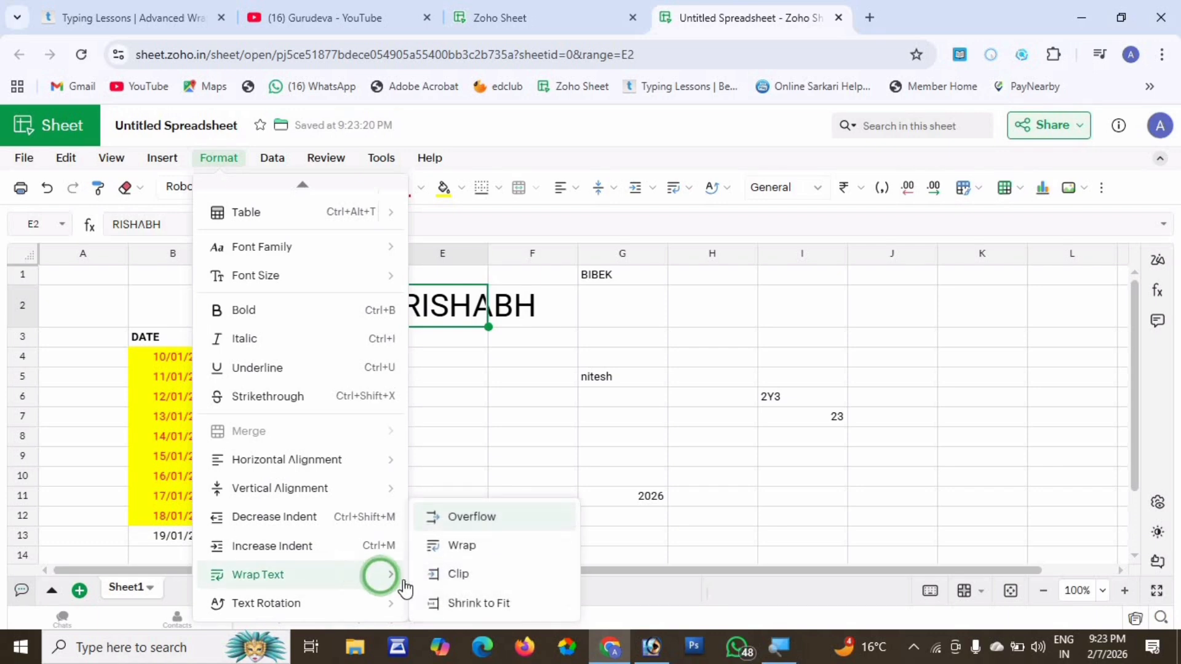
left_click(468, 545)
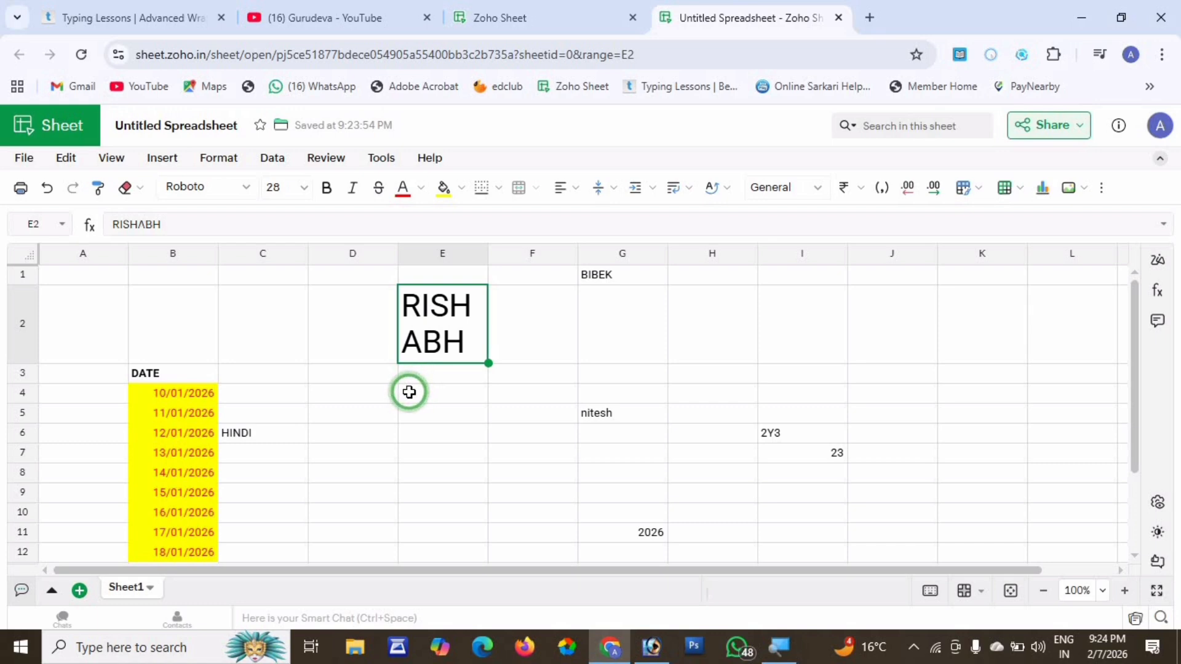
Select E2:H2 and merge the cells with Merge and Center.
left_click(309, 224)
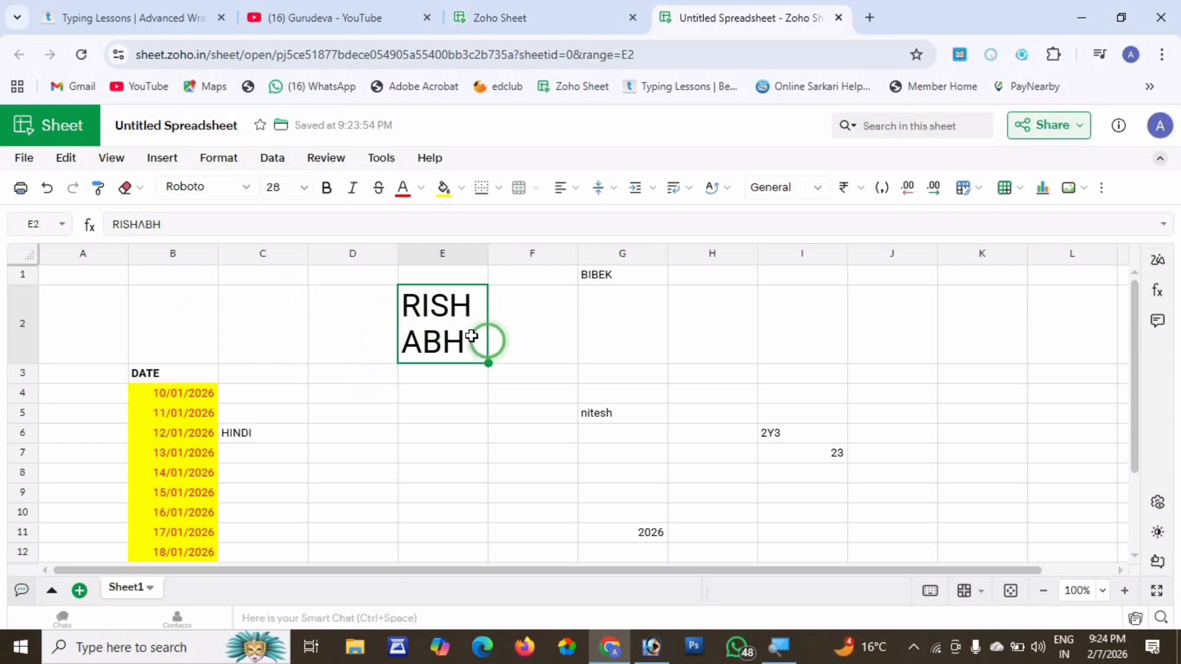
left_click_drag(540, 344, 695, 352)
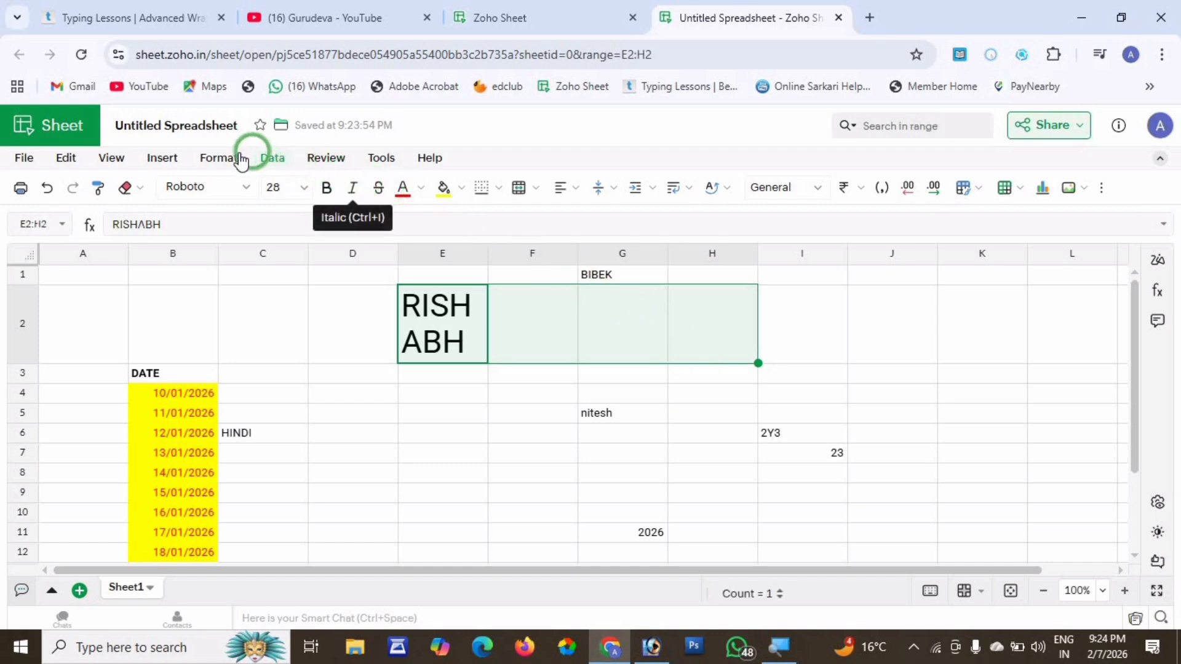
left_click(221, 158)
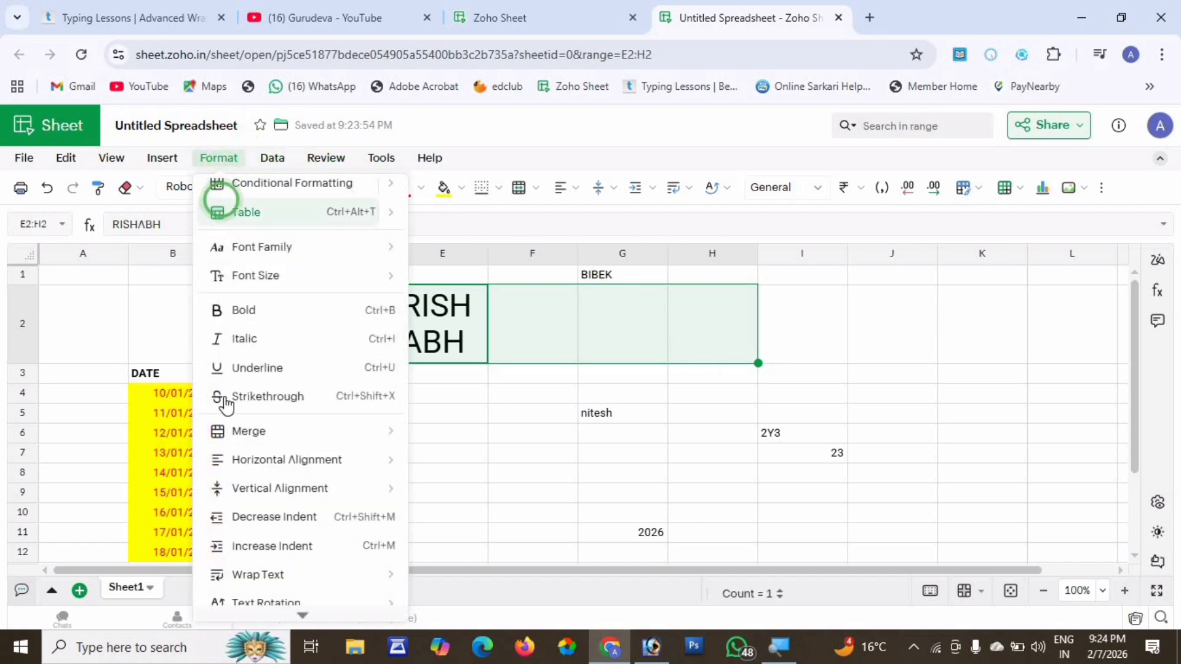
mouse_move(259, 431)
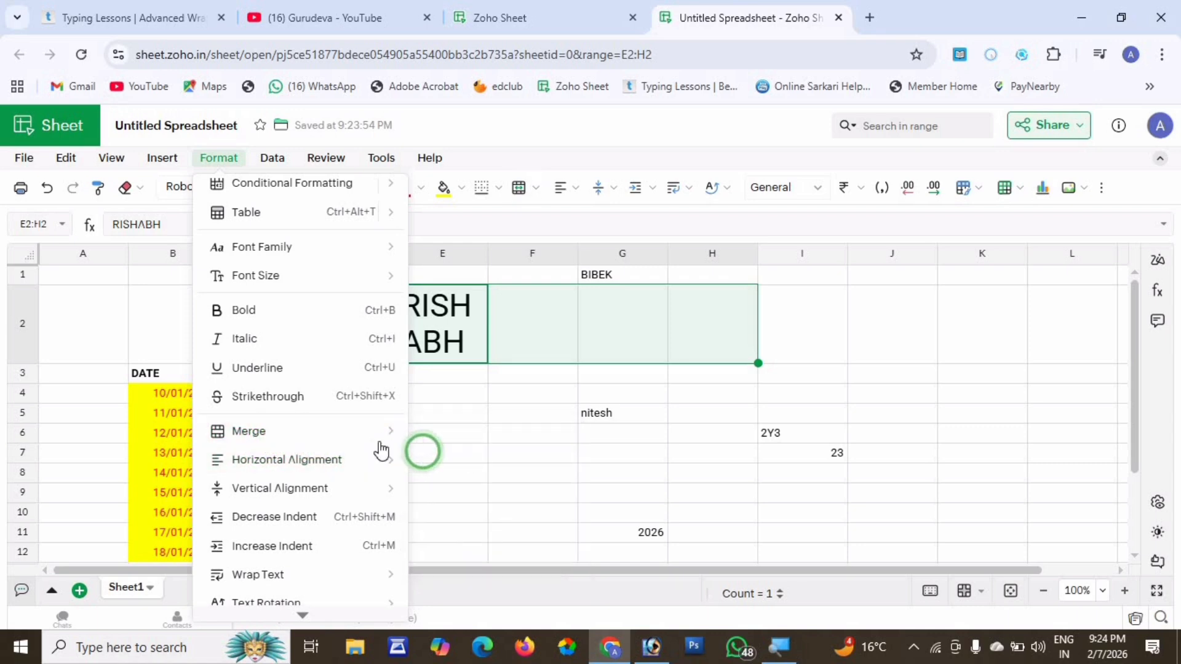
mouse_move(356, 434)
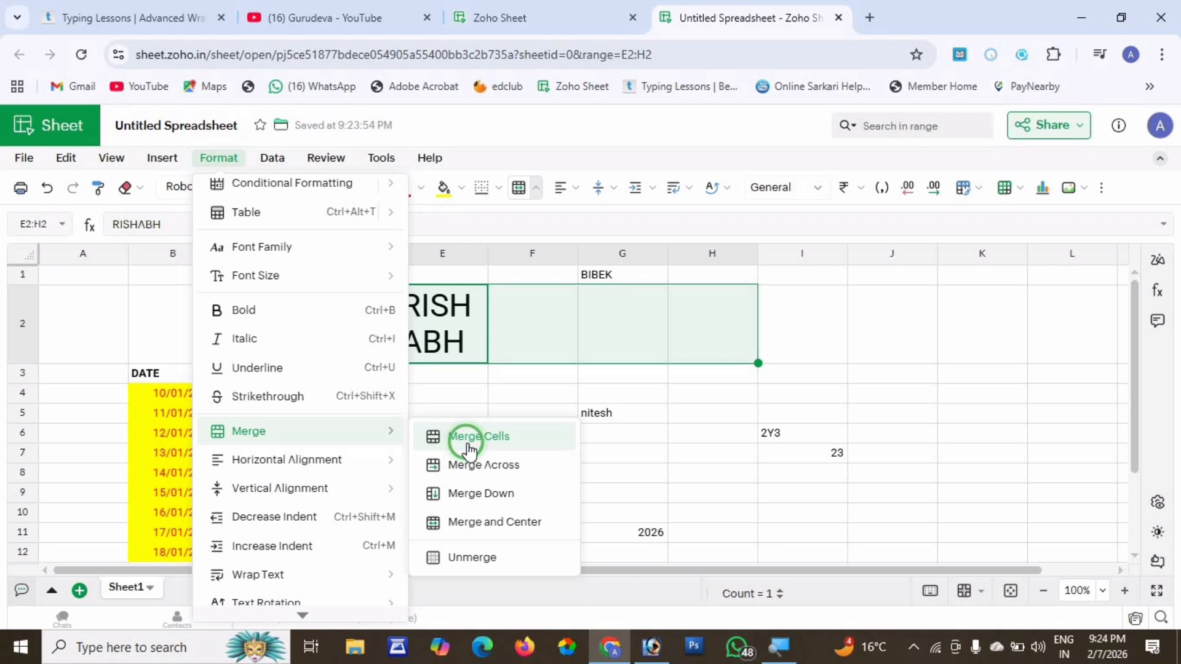
left_click(484, 520)
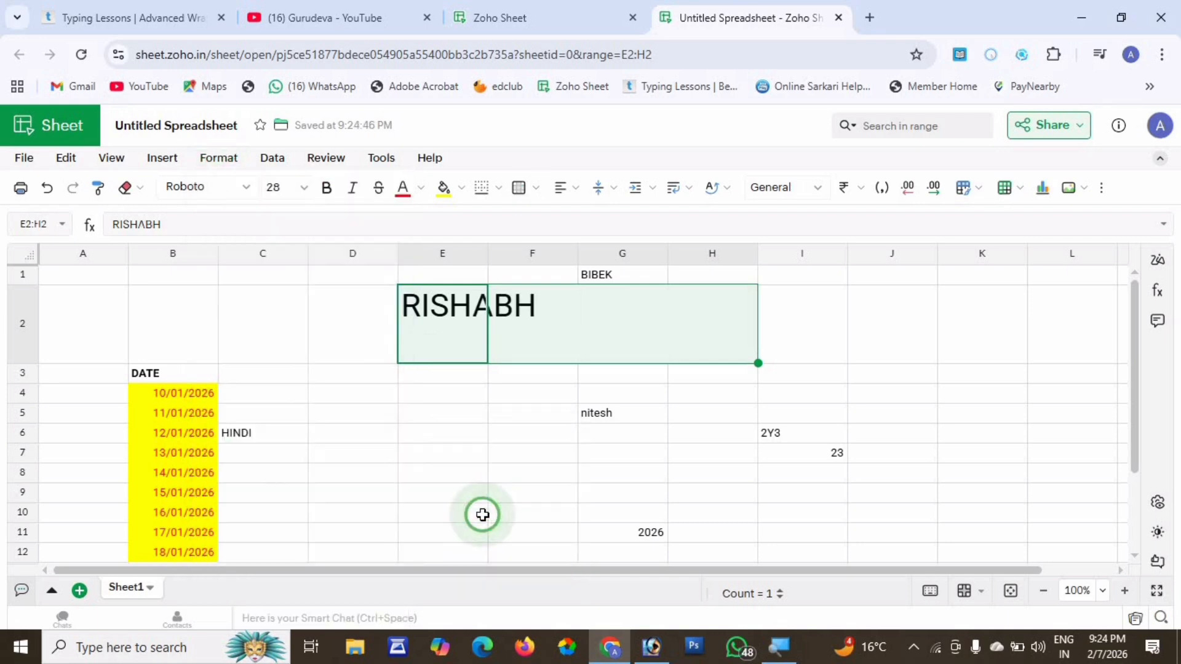
Reselect the merged RISHABH cell and reapply the merge across E2:H2.
left_click(589, 316)
left_click(577, 329)
left_click(615, 317)
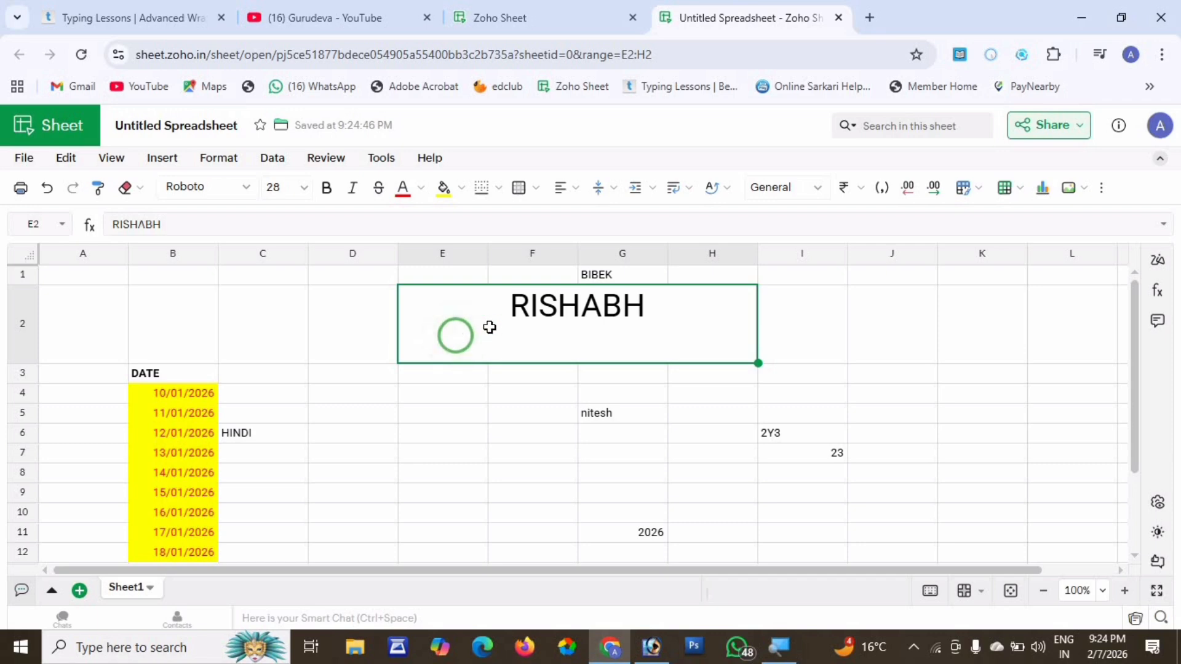
left_click(216, 156)
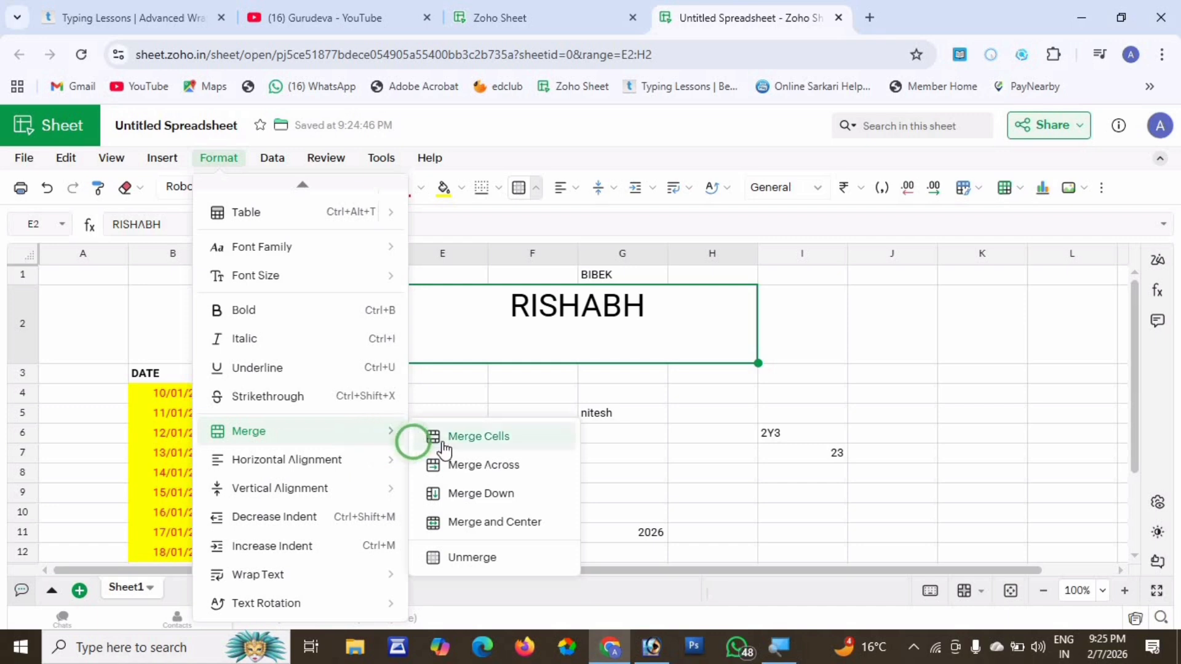
left_click(462, 438)
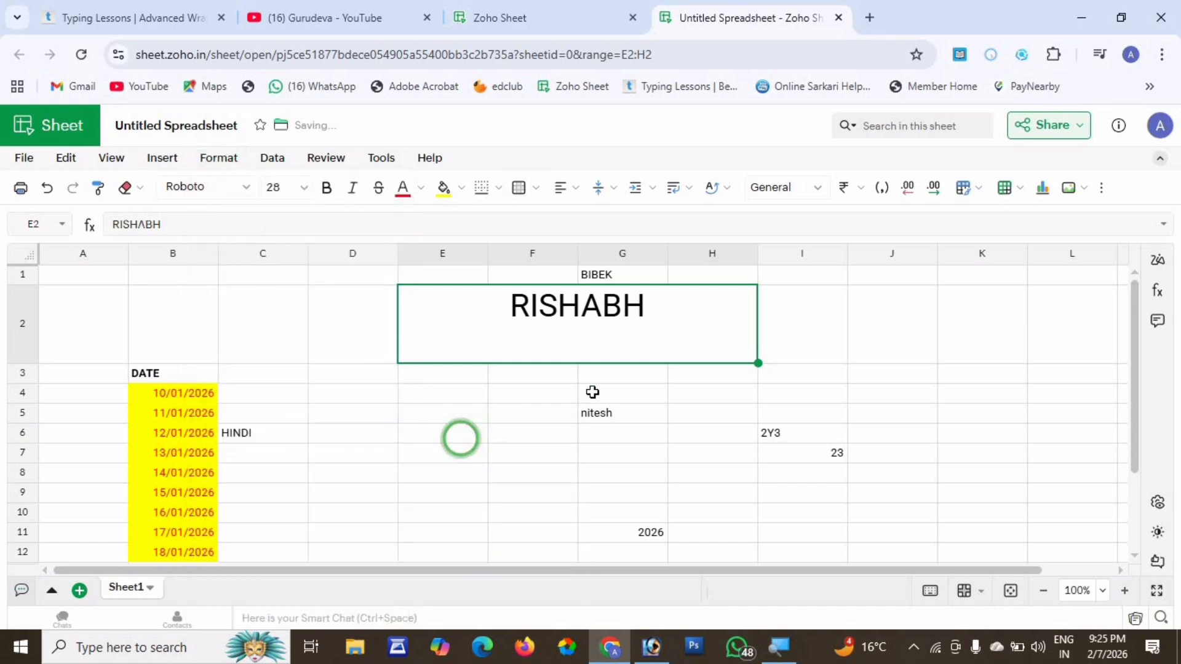
left_click(675, 382)
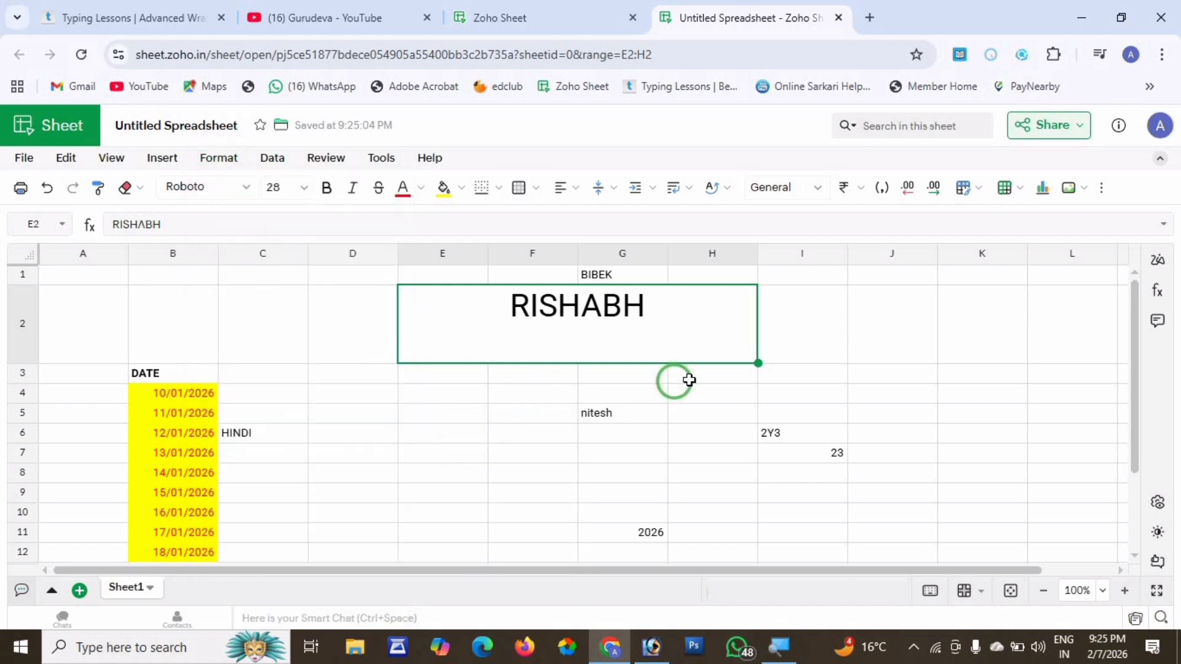
Select the empty cells I2:K2 and merge them downward.
left_click_drag(776, 349, 954, 334)
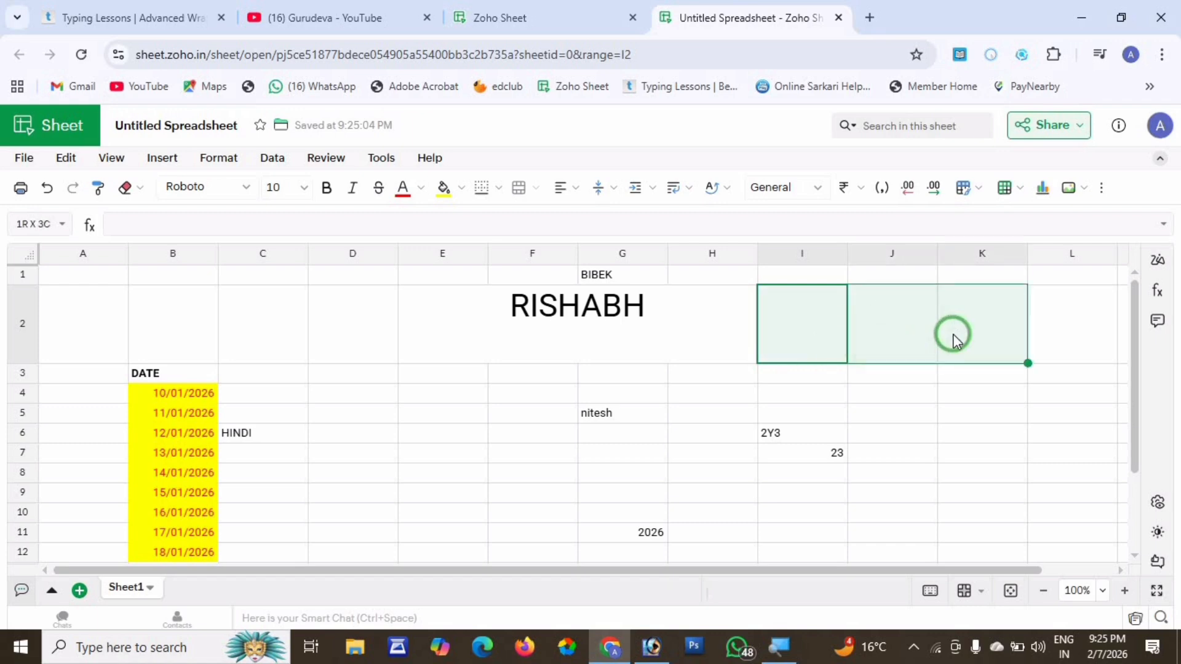
left_click(205, 158)
mouse_move(246, 435)
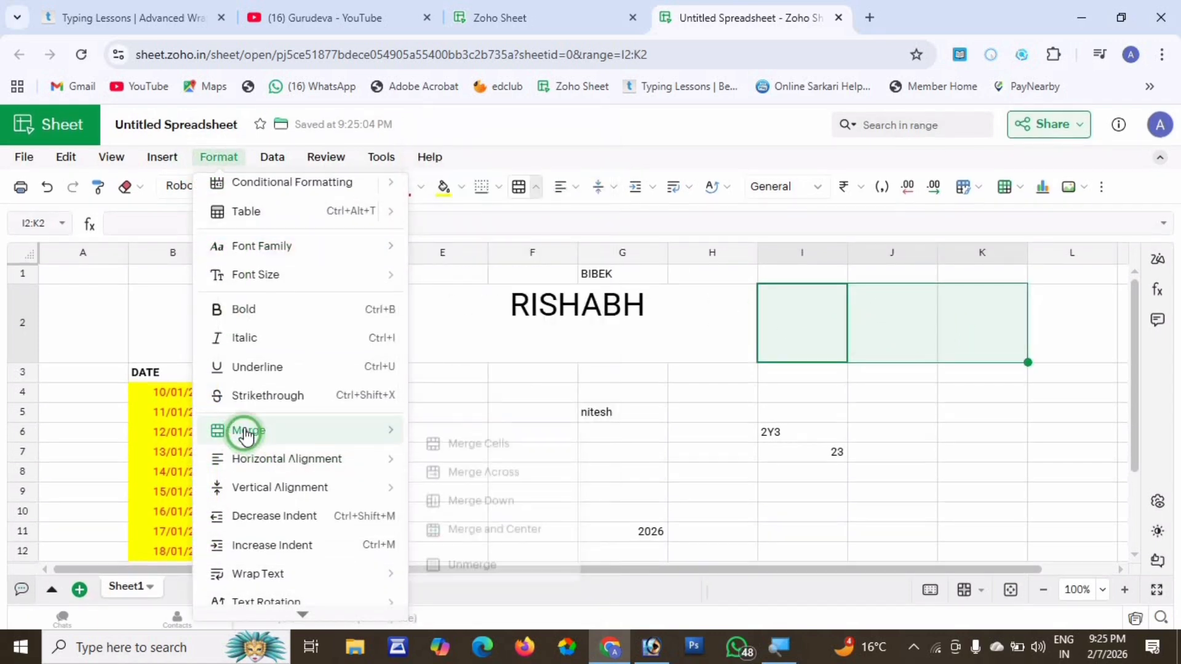
left_click(496, 493)
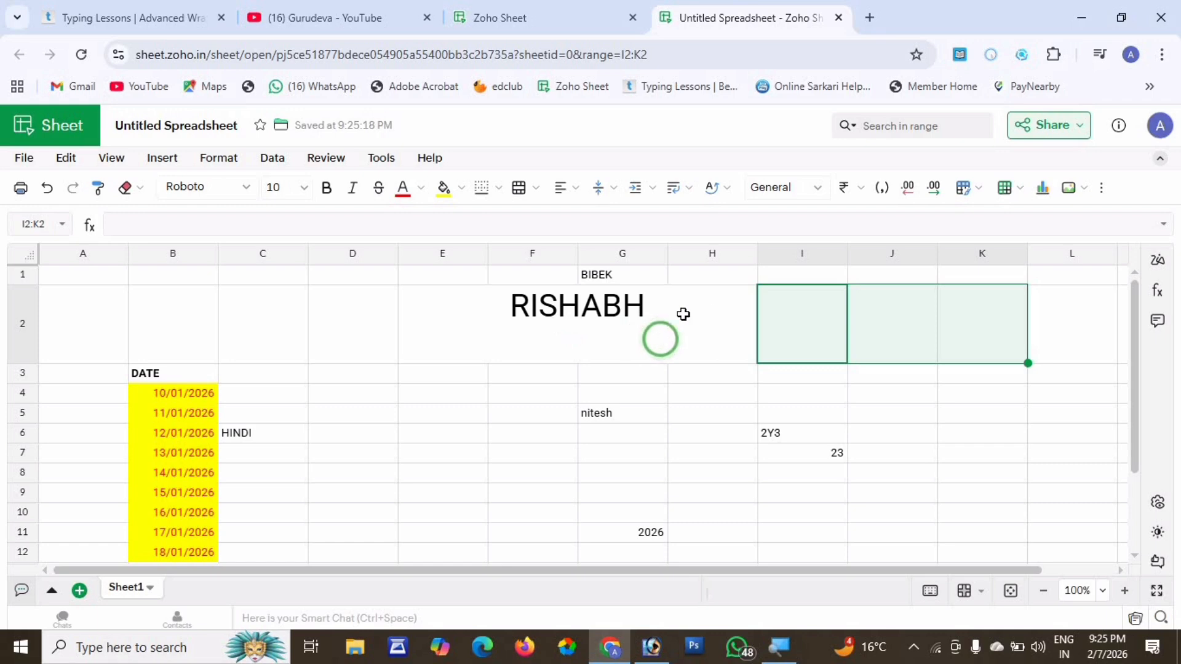
Merge I2:K2 into one centred cell using Merge and Center.
left_click(231, 165)
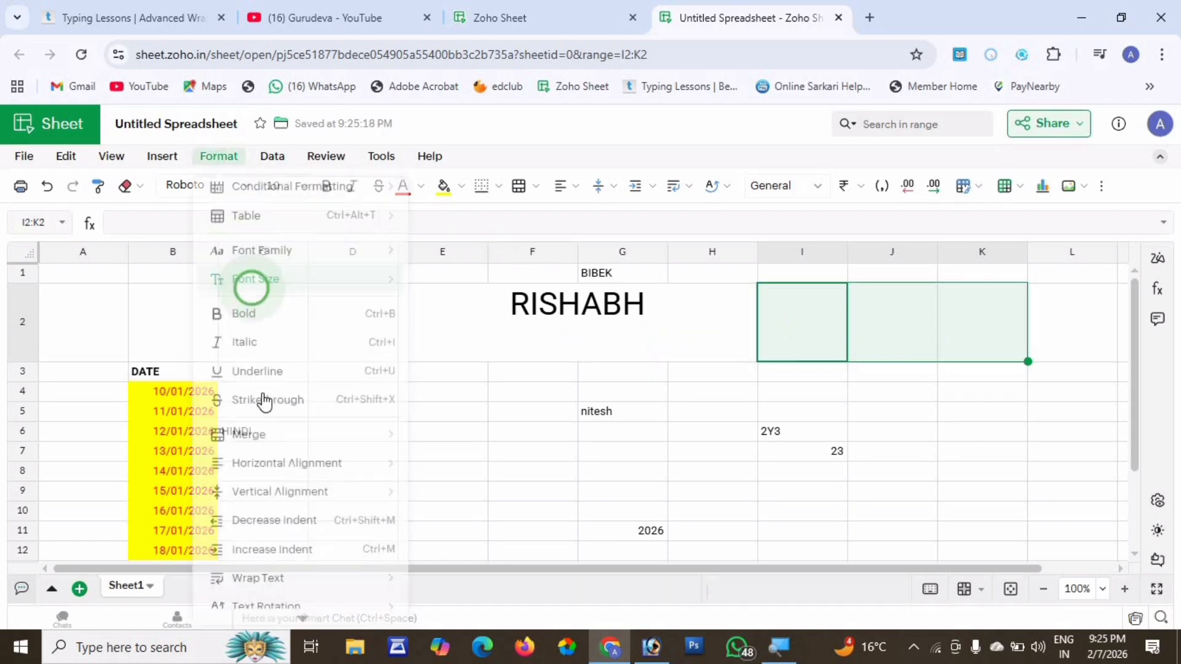
mouse_move(280, 451)
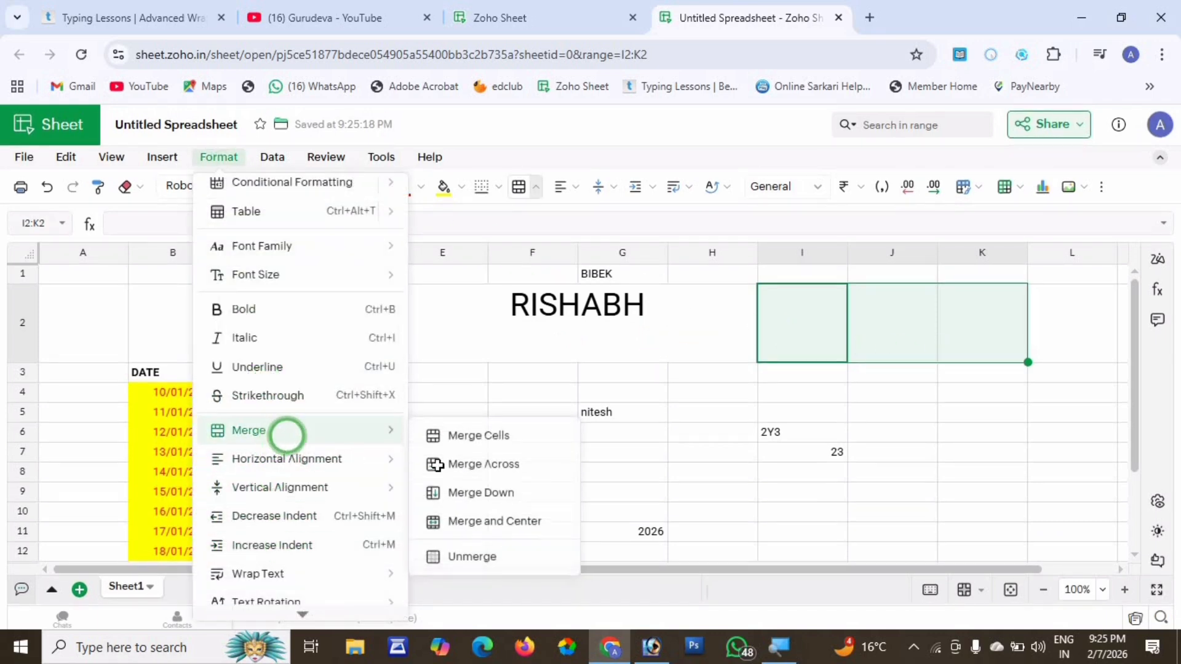
mouse_move(364, 430)
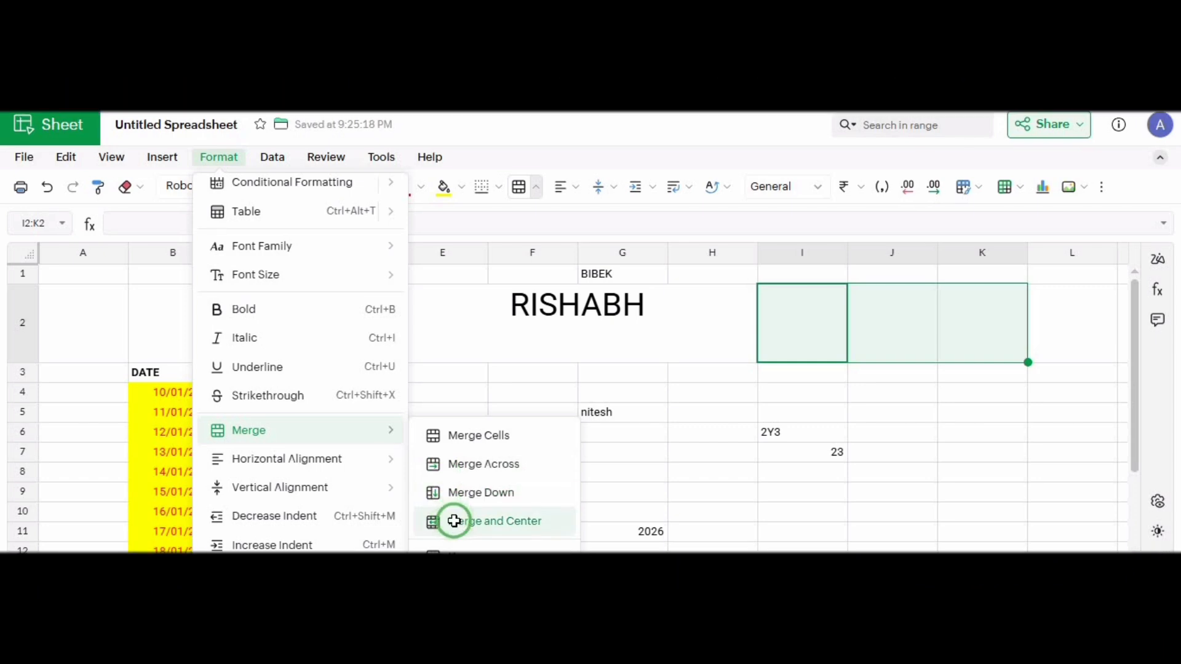
left_click(454, 522)
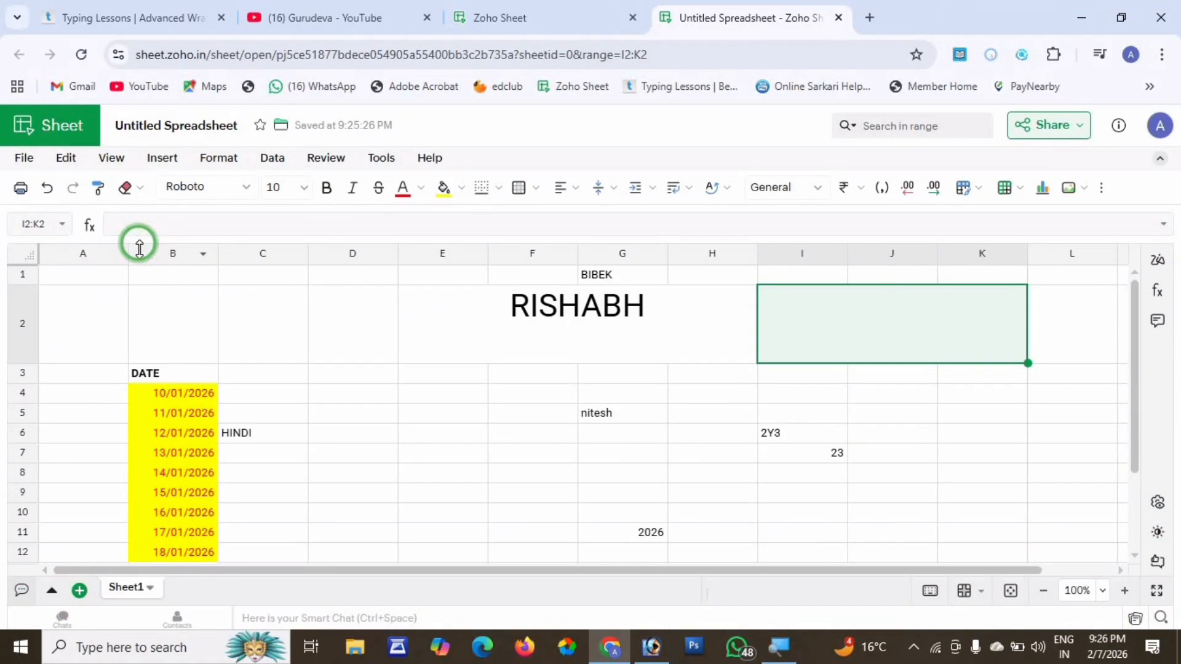
scroll(386, 390, "down", 5)
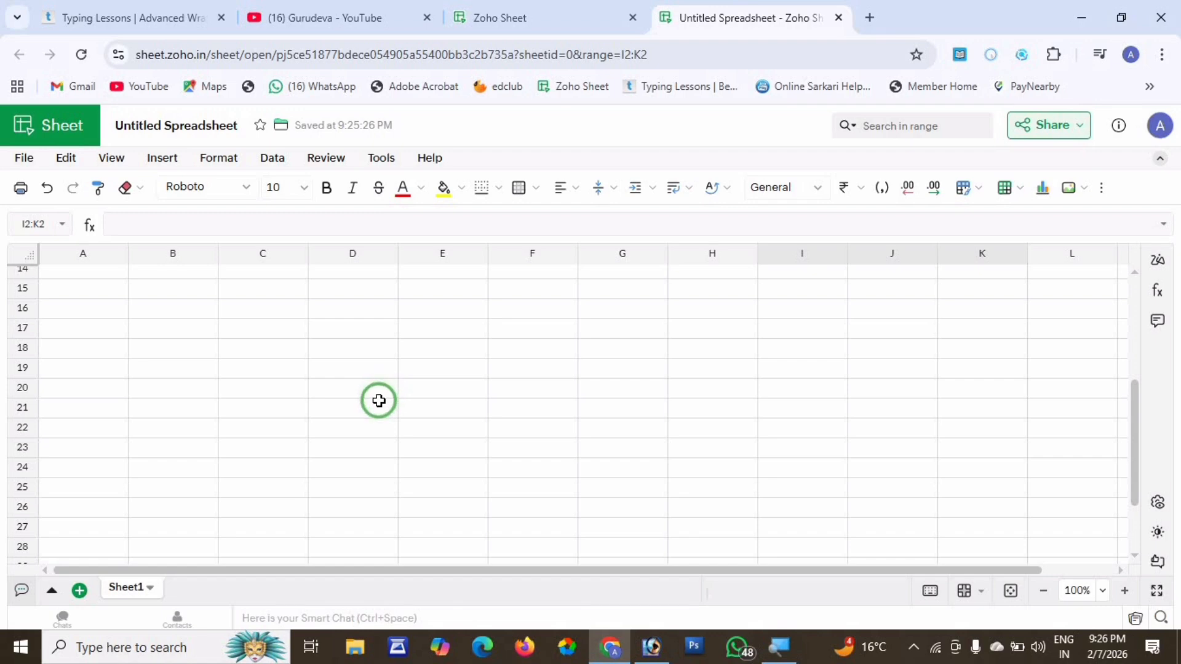